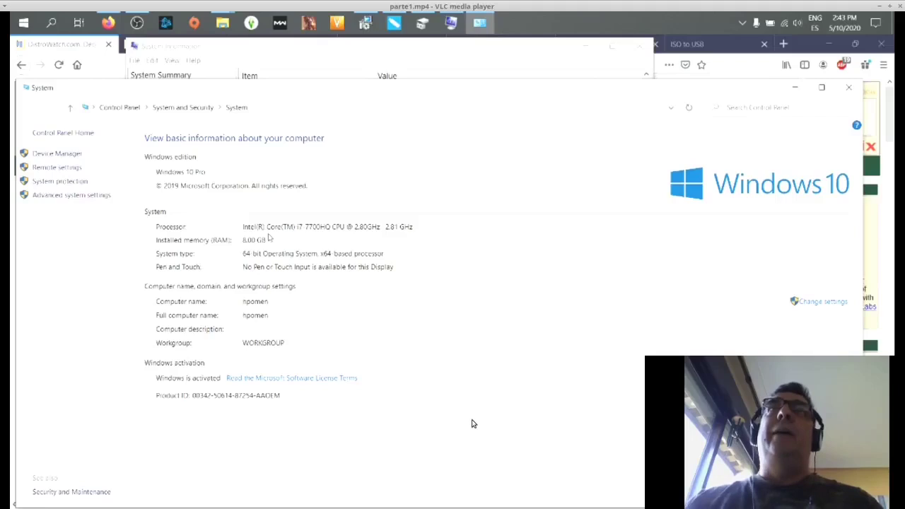
# Close the System window, check the system type, processor and installed physical memory in System Information, and close it too.
pyautogui.click(852, 93)
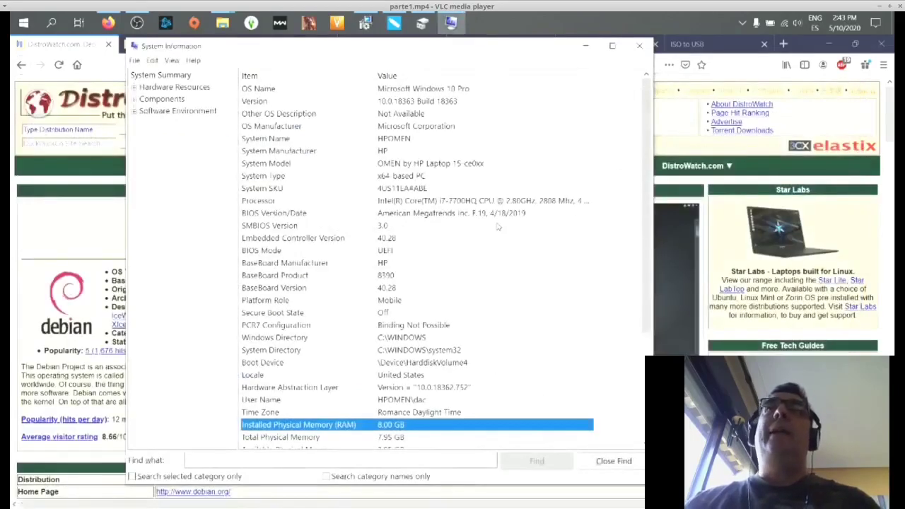
pyautogui.press('Home')
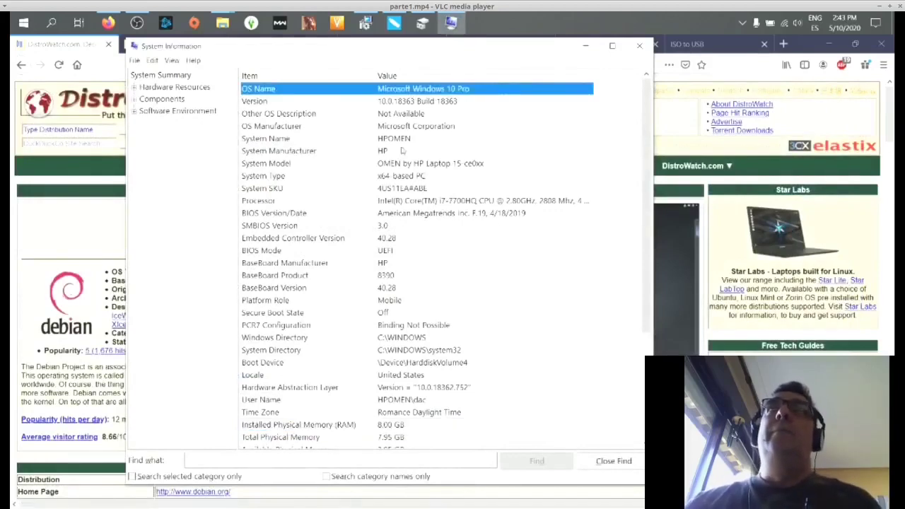
pyautogui.click(403, 175)
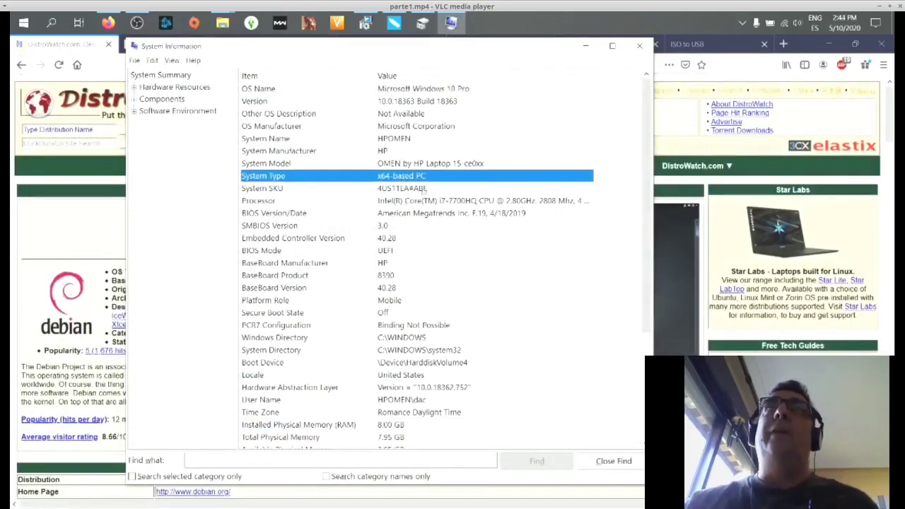
pyautogui.click(447, 199)
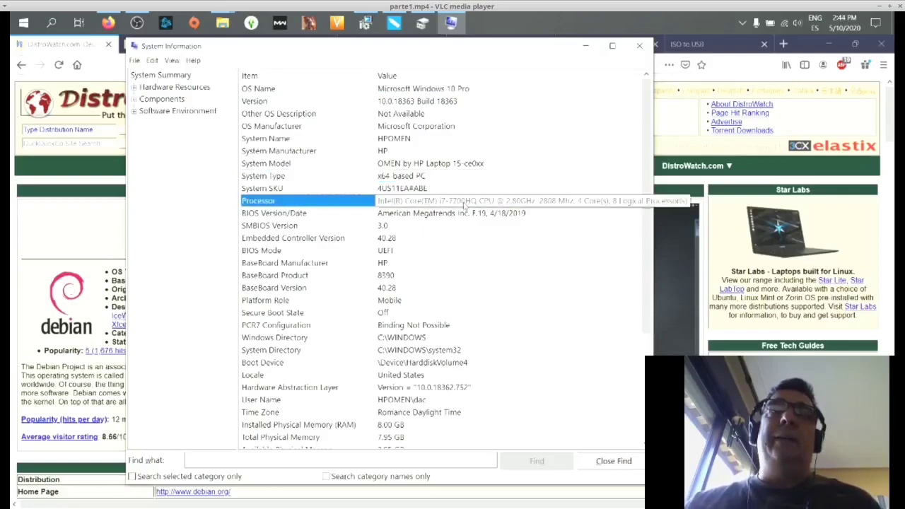
pyautogui.scroll(-3, 316, 312)
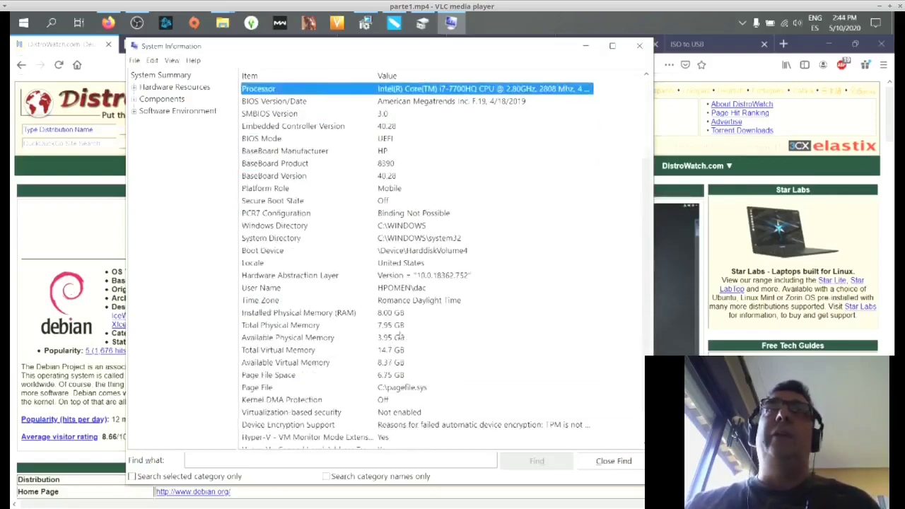
pyautogui.click(316, 313)
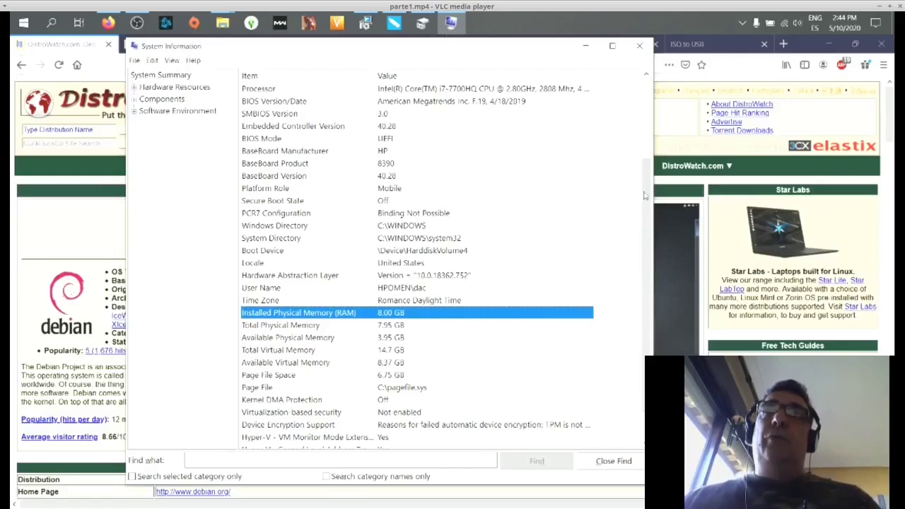
pyautogui.click(650, 47)
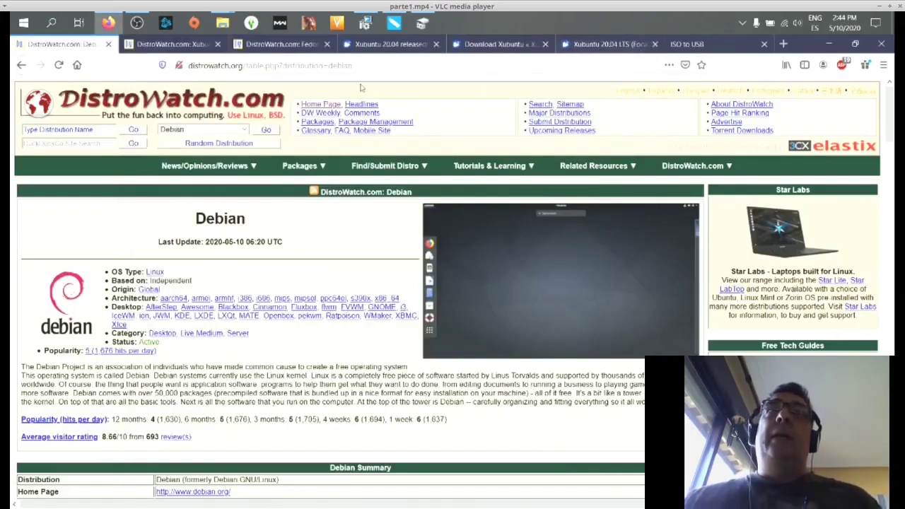
# Download the installer isotousb_setup.exe from the ISO to USB website, save the file, and close the SoftSea download page.
pyautogui.click(687, 44)
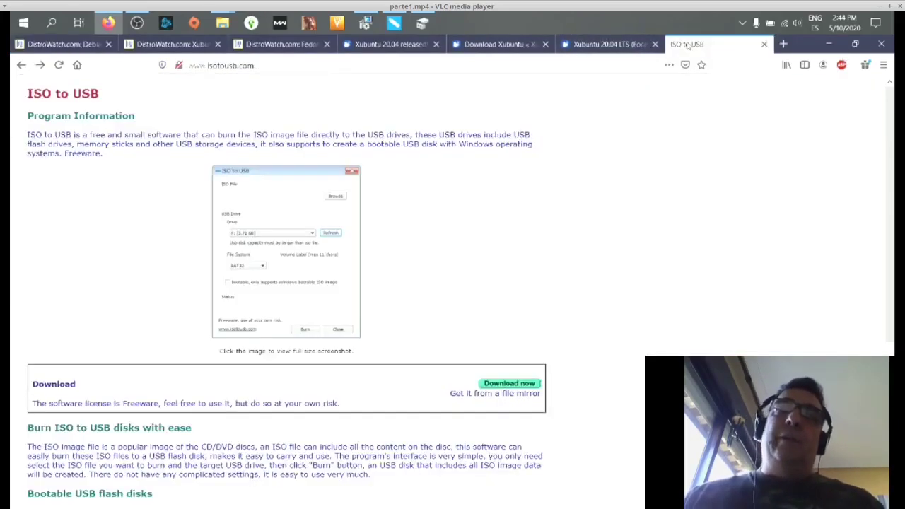
pyautogui.click(263, 68)
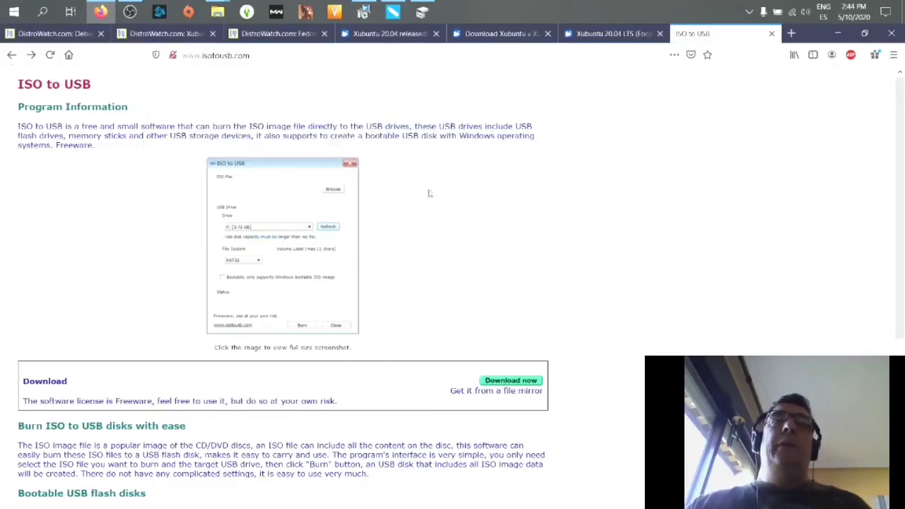
pyautogui.rightClick(510, 384)
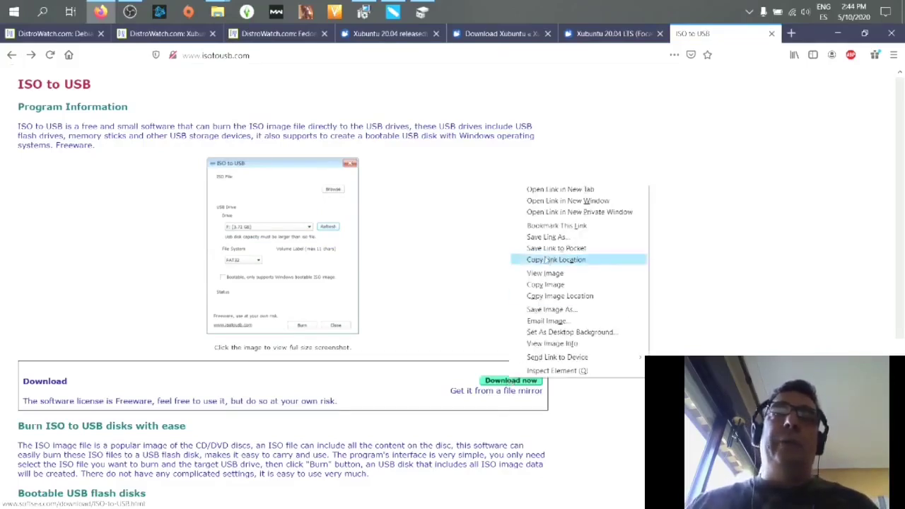
pyautogui.click(578, 188)
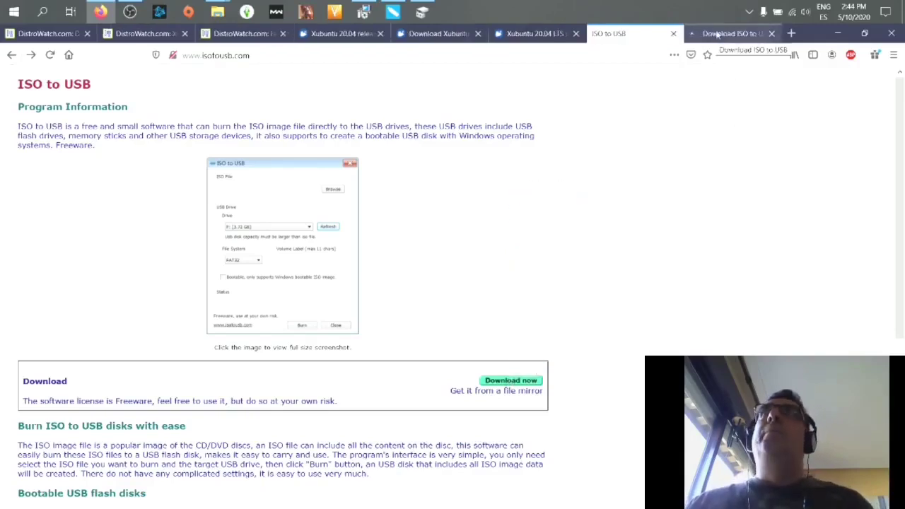
pyautogui.click(728, 34)
pyautogui.click(341, 143)
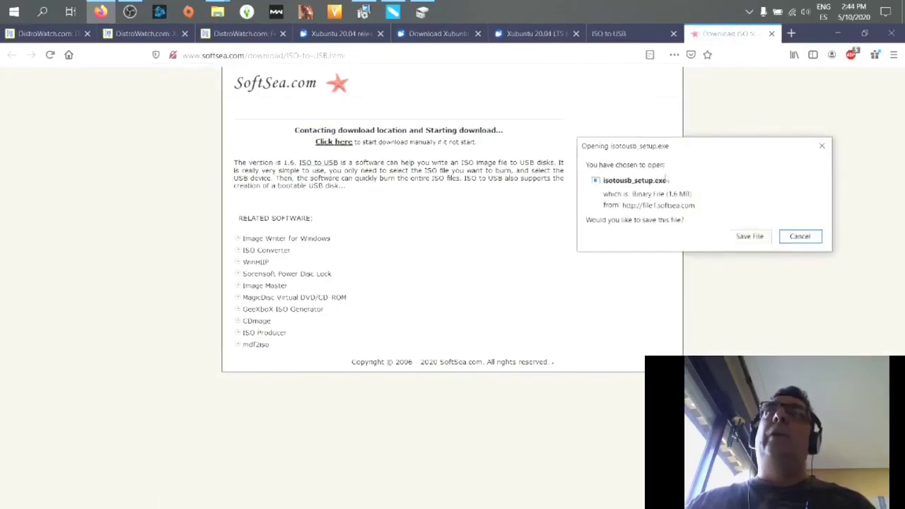
pyautogui.click(744, 236)
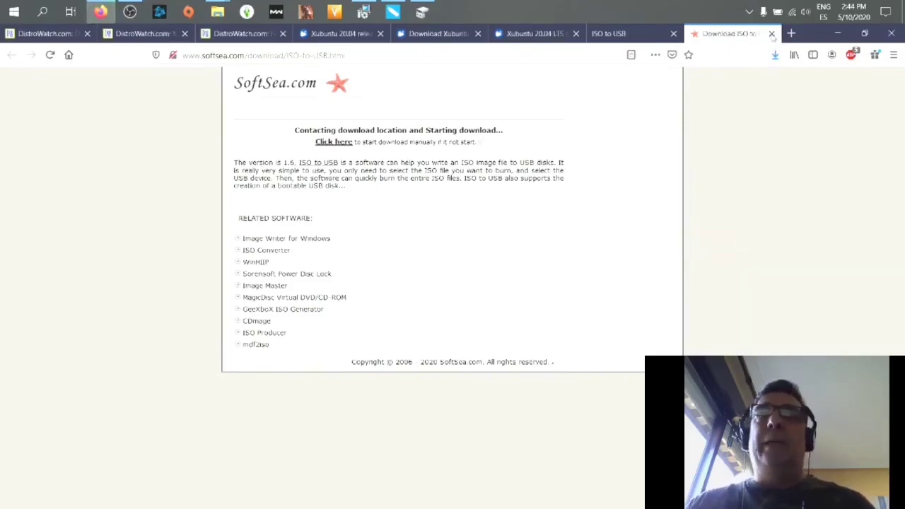
pyautogui.click(771, 33)
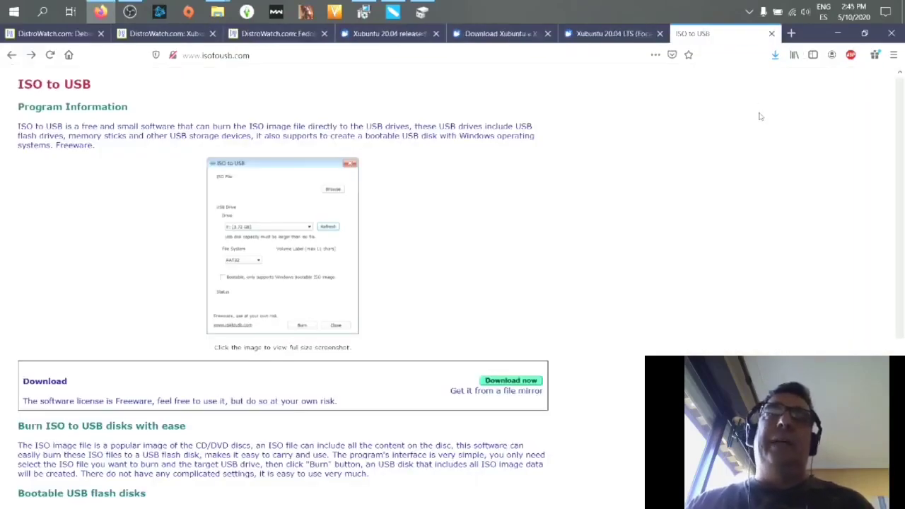
# Check the supported processor architectures of Debian unstable sid and 10 buster in DistroWatch's Debian feature table.
pyautogui.click(57, 34)
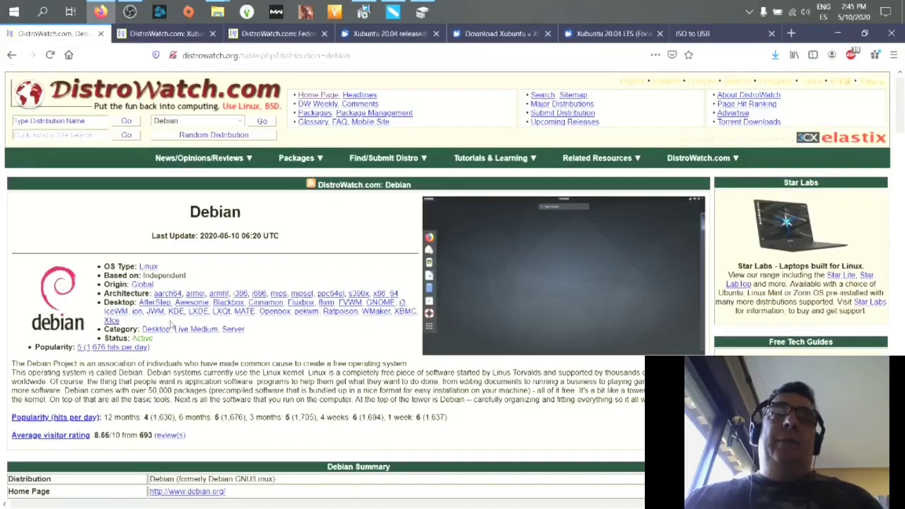
pyautogui.scroll(-15, 170, 324)
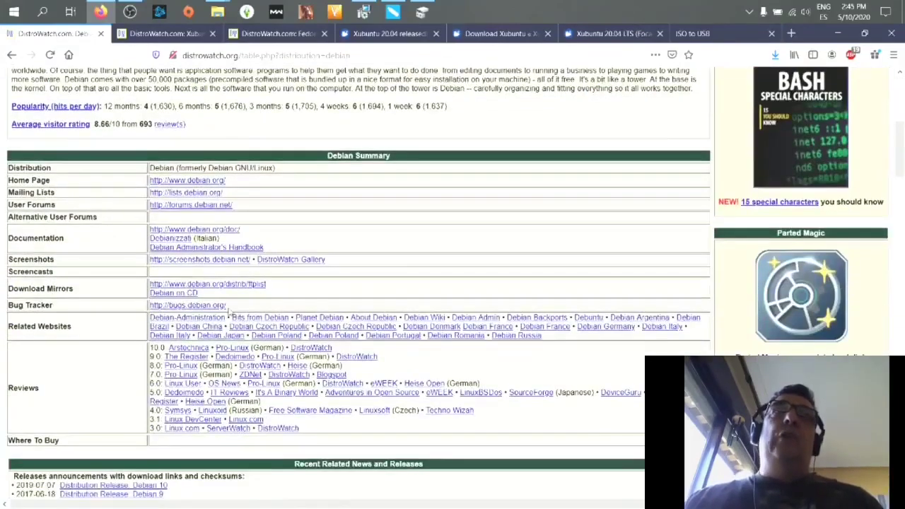
pyautogui.scroll(-5, 229, 308)
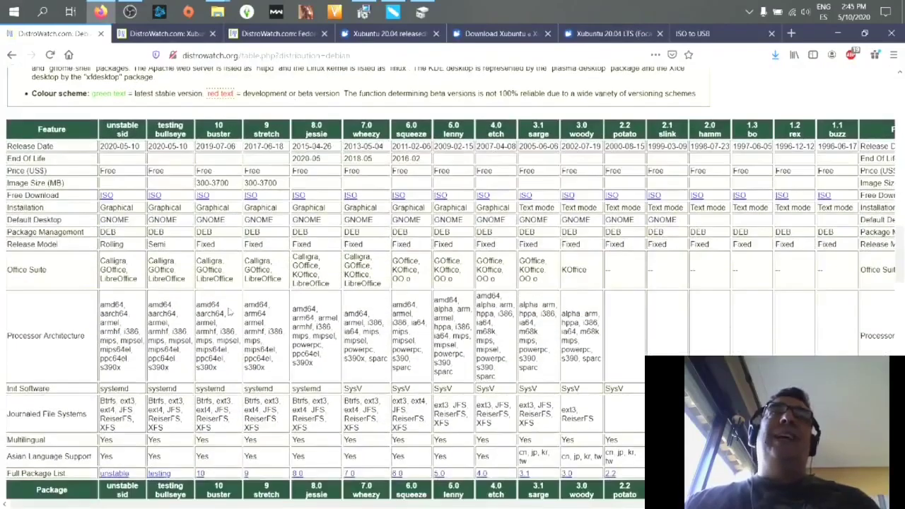
pyautogui.moveTo(127, 376); pyautogui.dragTo(99, 305)
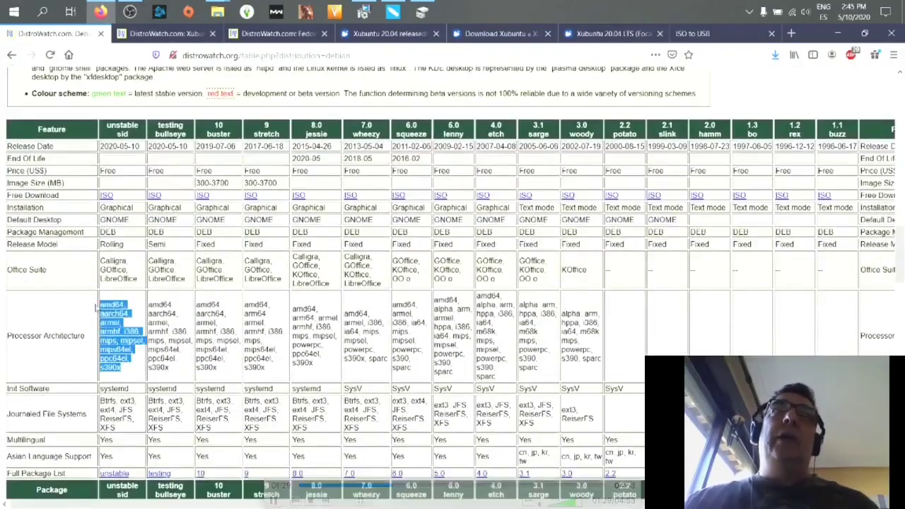
pyautogui.press('c')
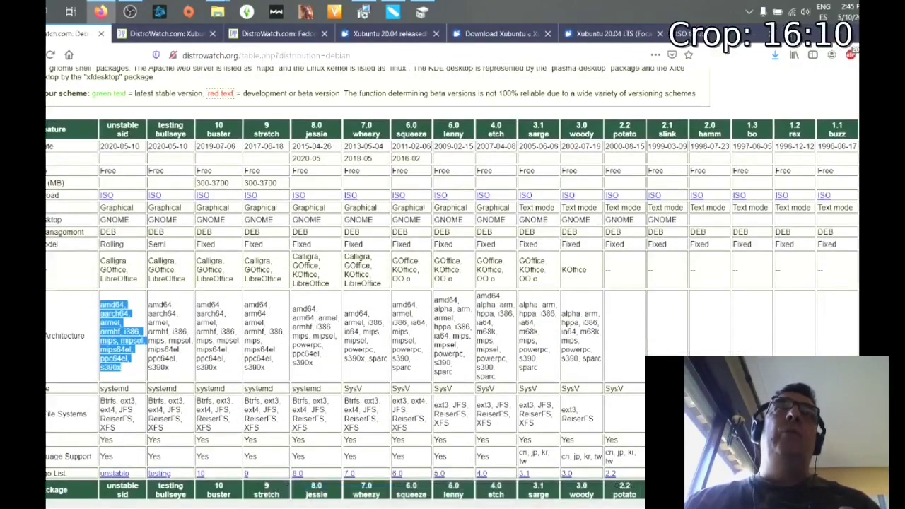
pyautogui.moveTo(224, 370); pyautogui.dragTo(198, 304)
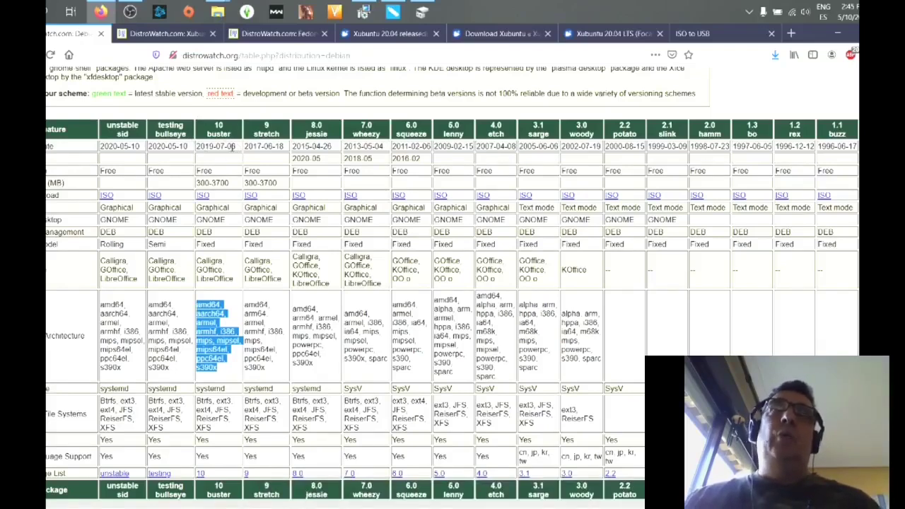
pyautogui.scroll(15, 239, 207)
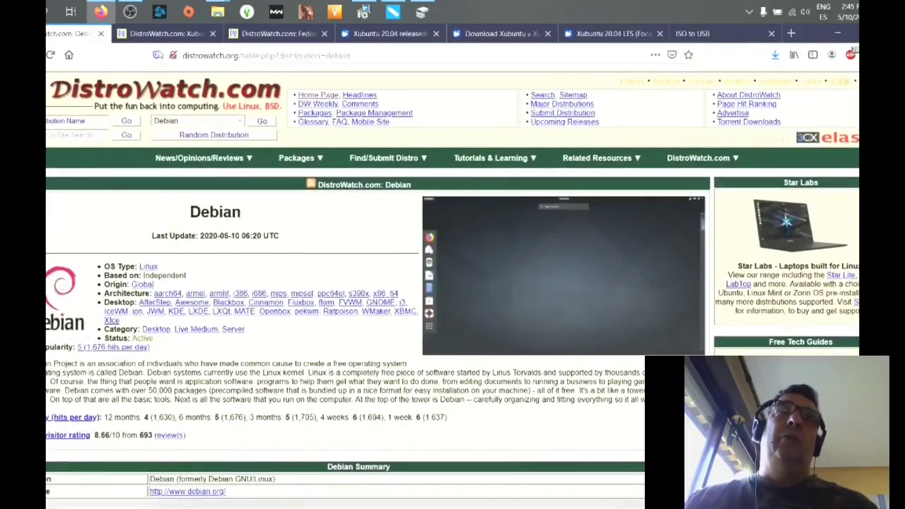
# Compare the processor architectures of Xubuntu 20.04 focal and 18.10 cosmic in DistroWatch's Xubuntu feature table.
pyautogui.click(167, 37)
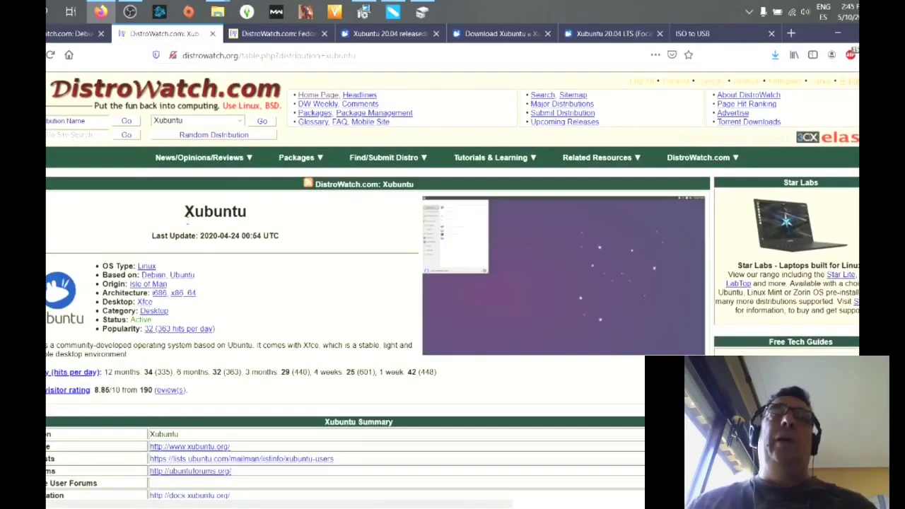
pyautogui.moveTo(184, 213); pyautogui.dragTo(256, 214)
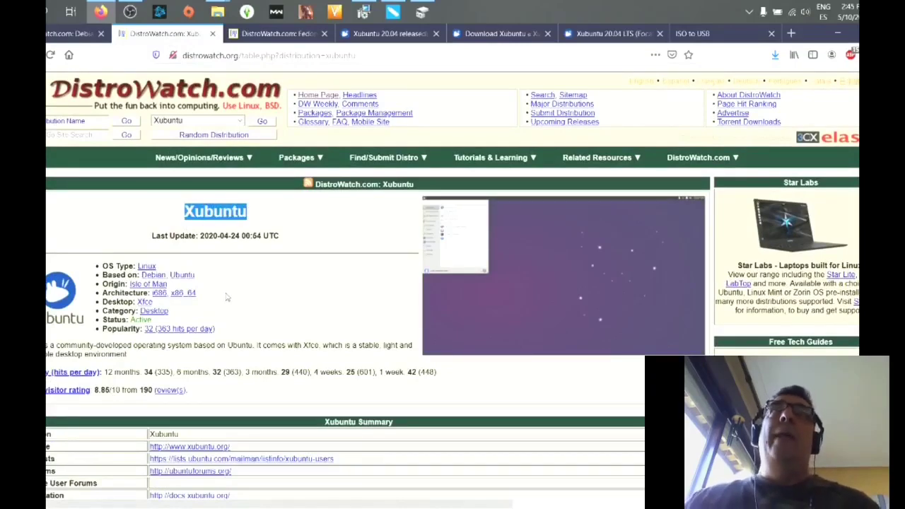
pyautogui.scroll(-2, 227, 297)
pyautogui.scroll(-20, 227, 297)
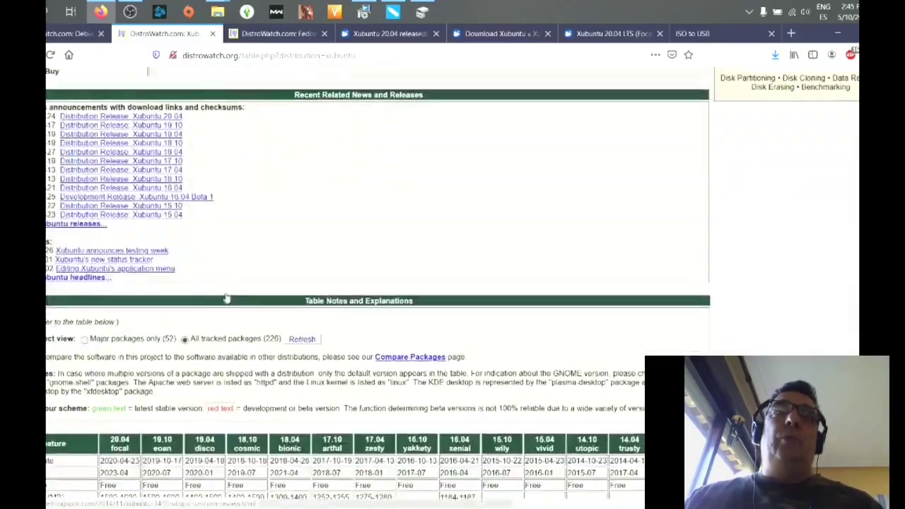
pyautogui.scroll(4, 226, 298)
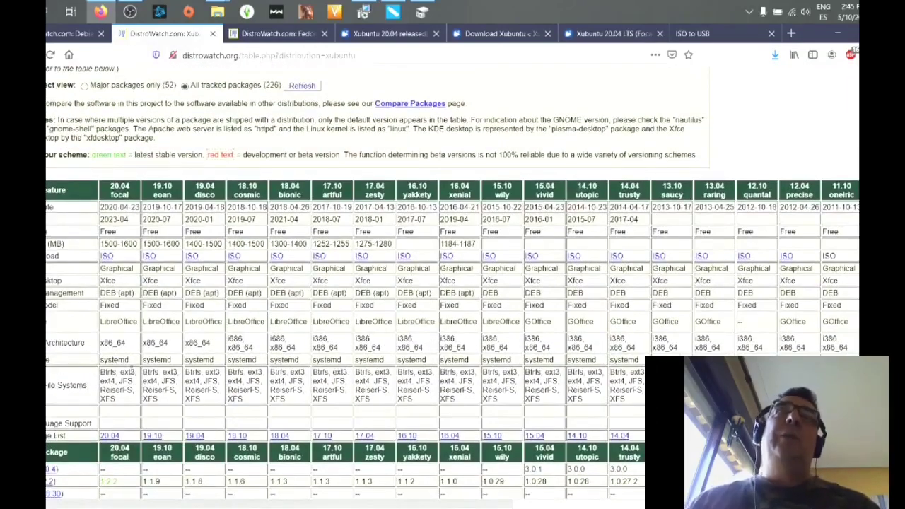
pyautogui.moveTo(129, 343); pyautogui.dragTo(100, 342)
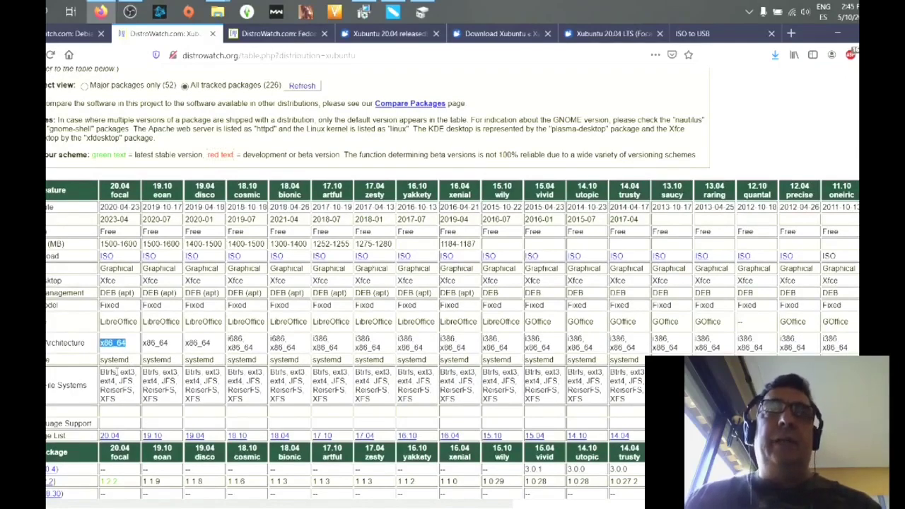
pyautogui.click(259, 351)
pyautogui.moveTo(259, 351); pyautogui.dragTo(228, 339)
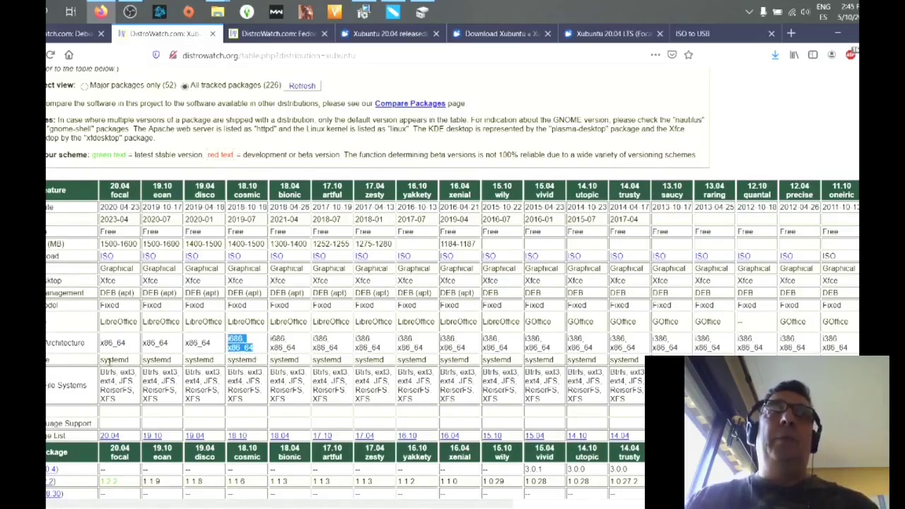
# Recheck the processor architecture of Xubuntu 20.04 focal and return to the Xubuntu heading of the page.
pyautogui.click(131, 200)
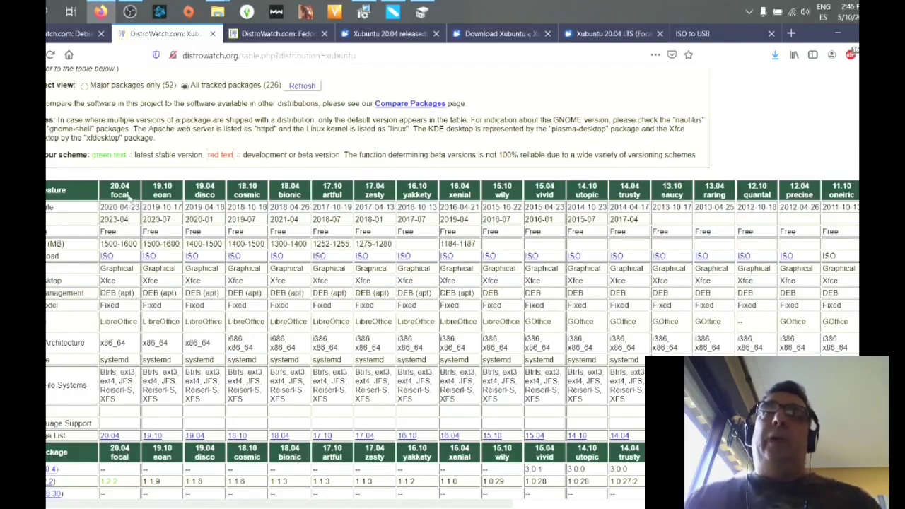
pyautogui.moveTo(125, 344); pyautogui.dragTo(104, 346)
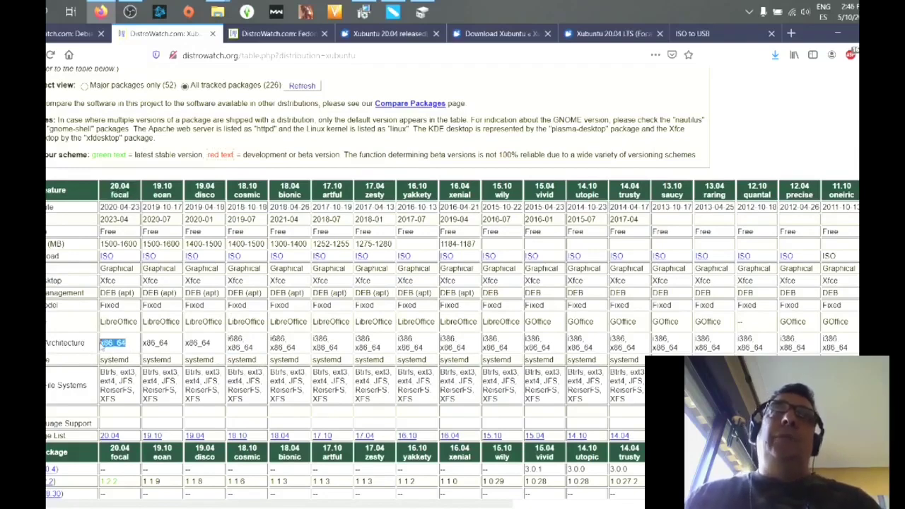
pyautogui.scroll(10, 453, 283)
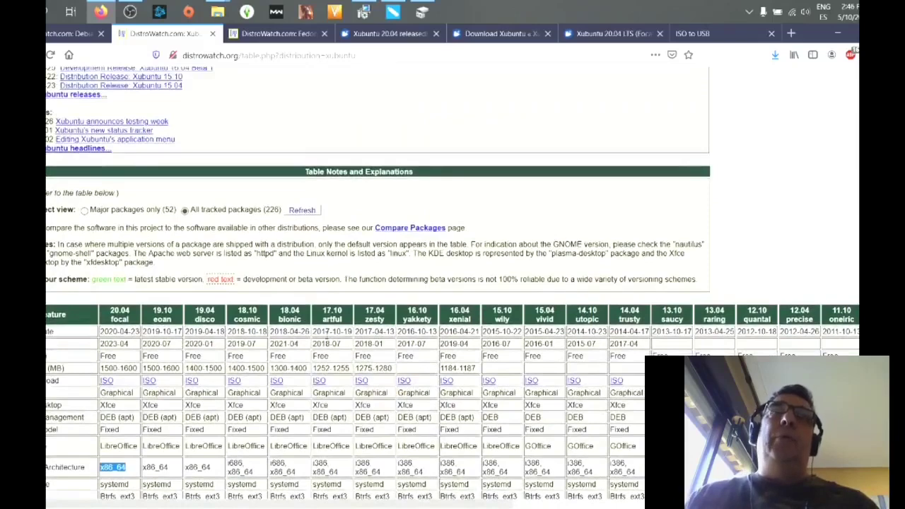
pyautogui.scroll(2, 326, 331)
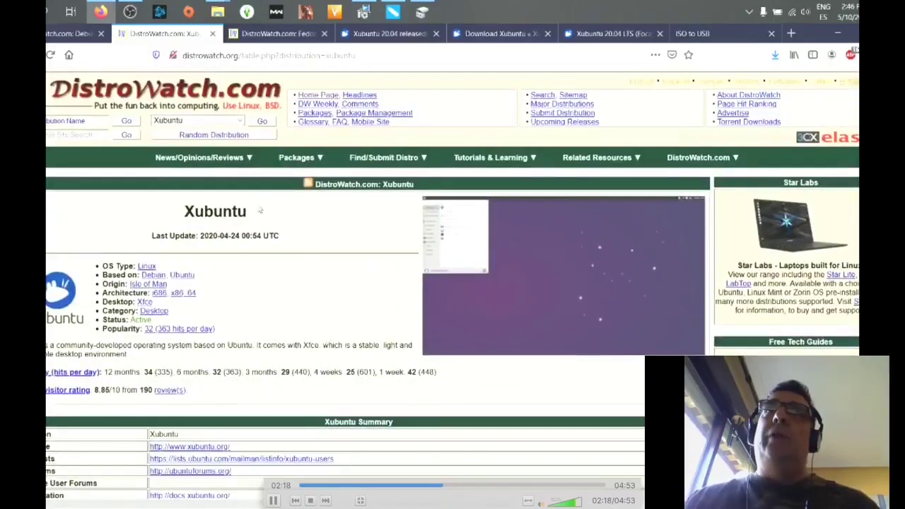
pyautogui.moveTo(251, 214); pyautogui.dragTo(185, 211)
pyautogui.click(272, 501)
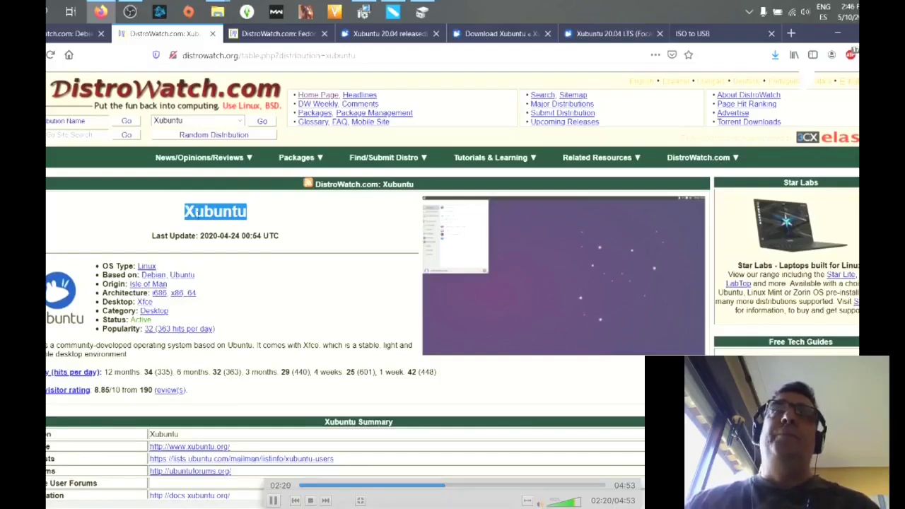
# Open the DistroWatch page for Fedora and view its overview, highlighting the distribution's name.
pyautogui.click(261, 34)
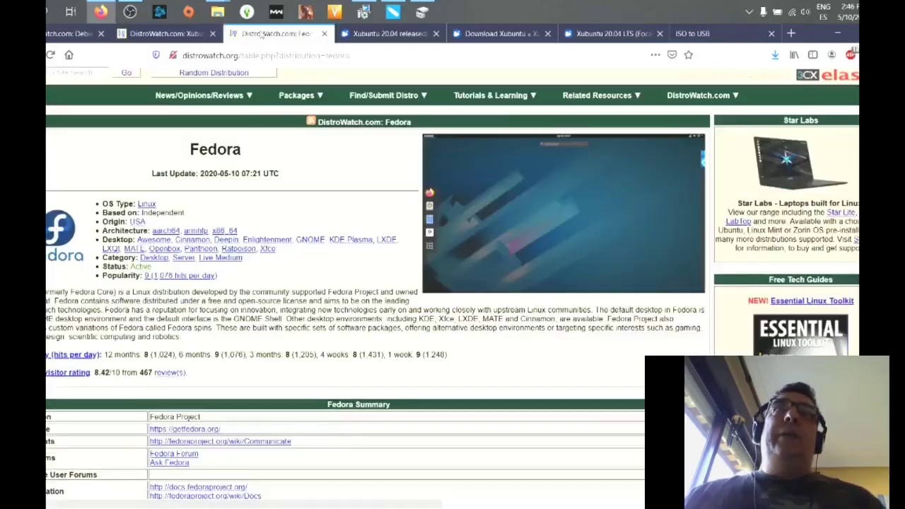
pyautogui.moveTo(252, 152); pyautogui.dragTo(189, 150)
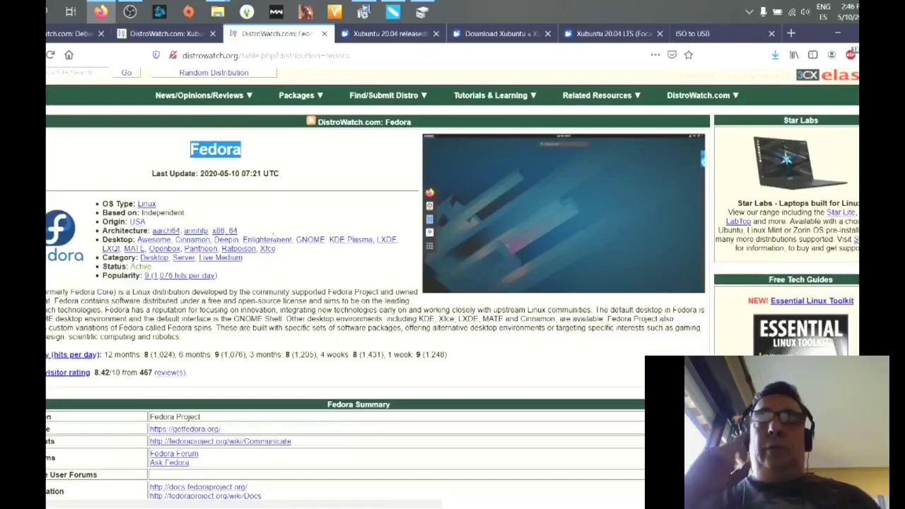
pyautogui.scroll(2, 272, 235)
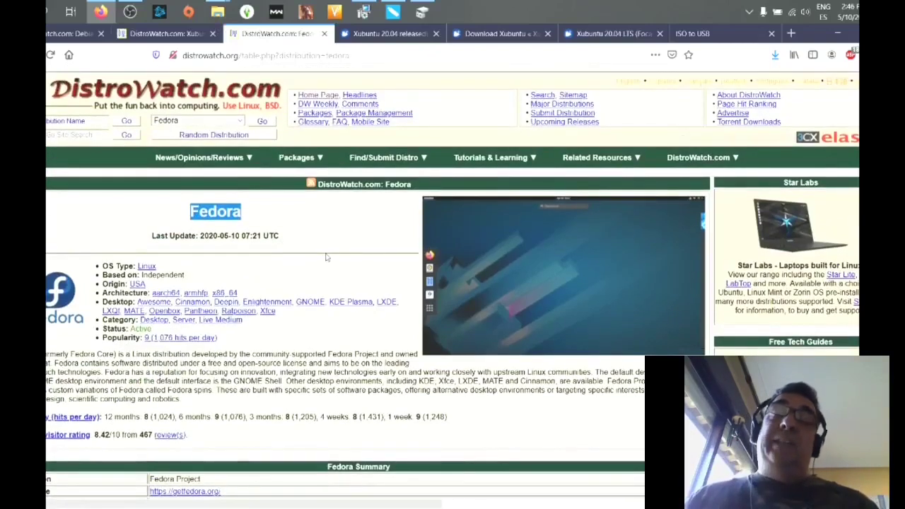
# Check the processor architecture of Fedora 32 in DistroWatch's Fedora feature table.
pyautogui.scroll(-15, 326, 258)
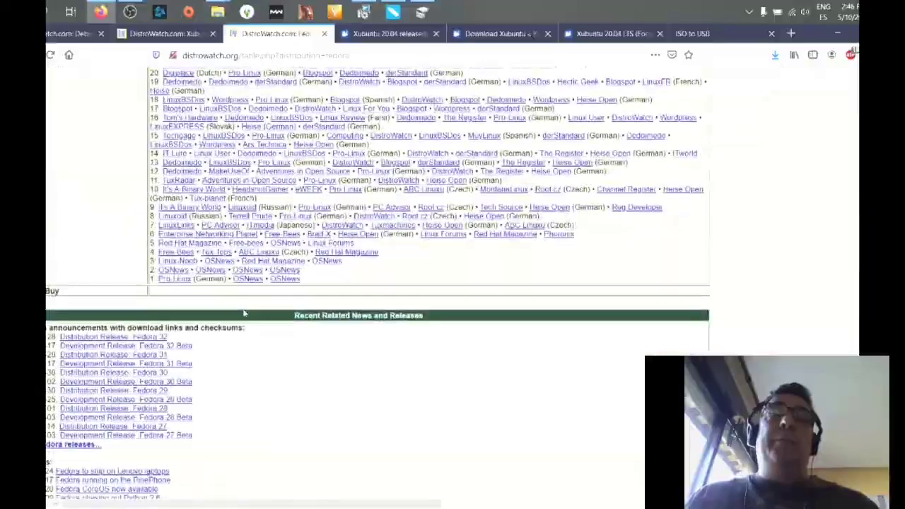
pyautogui.scroll(-5, 243, 314)
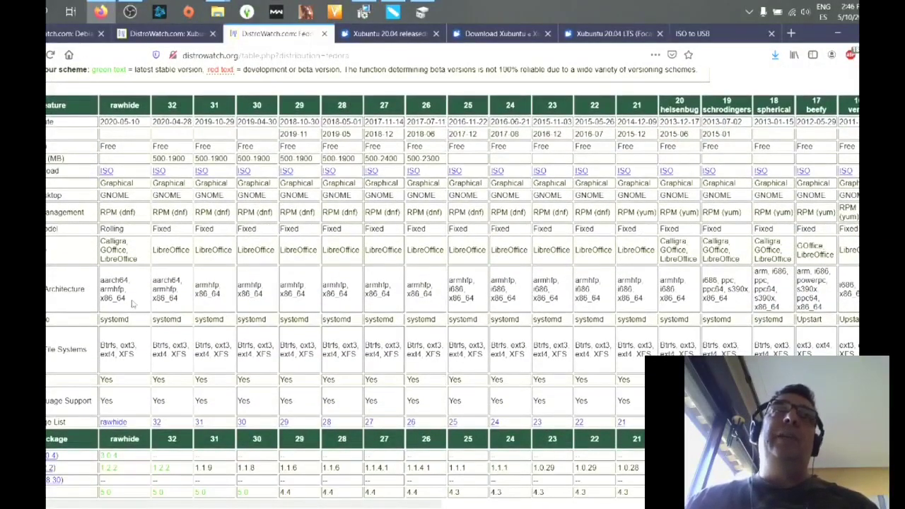
pyautogui.moveTo(189, 304); pyautogui.dragTo(154, 279)
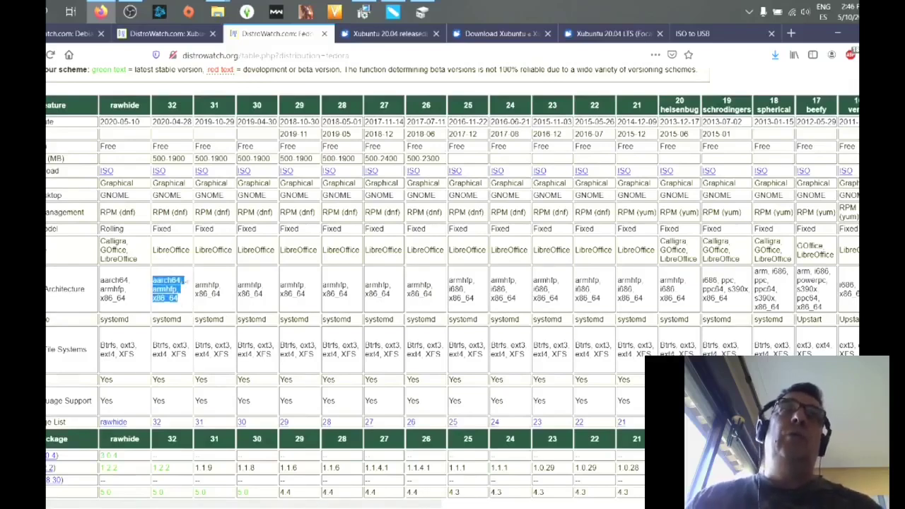
pyautogui.doubleClick(172, 106)
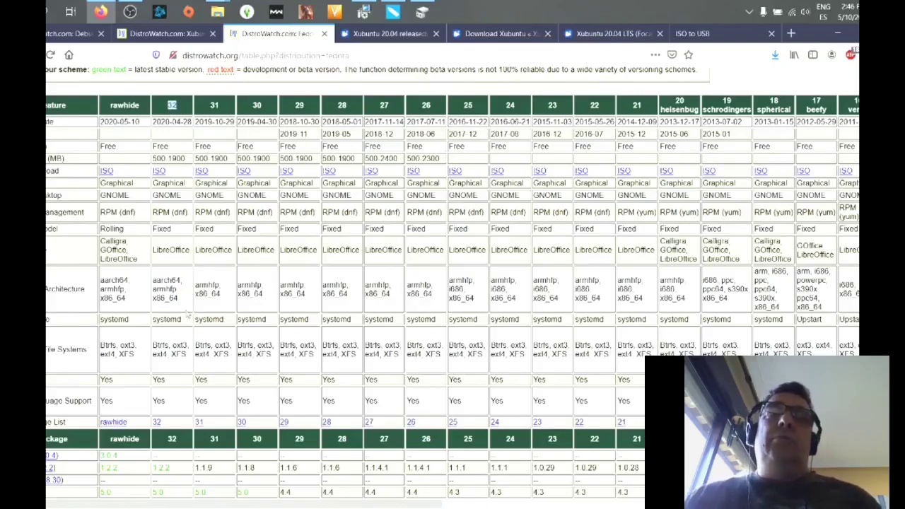
# Duplicate the Fedora page in a new browser tab and open DistroWatch's Manjaro page in it.
pyautogui.rightClick(304, 32)
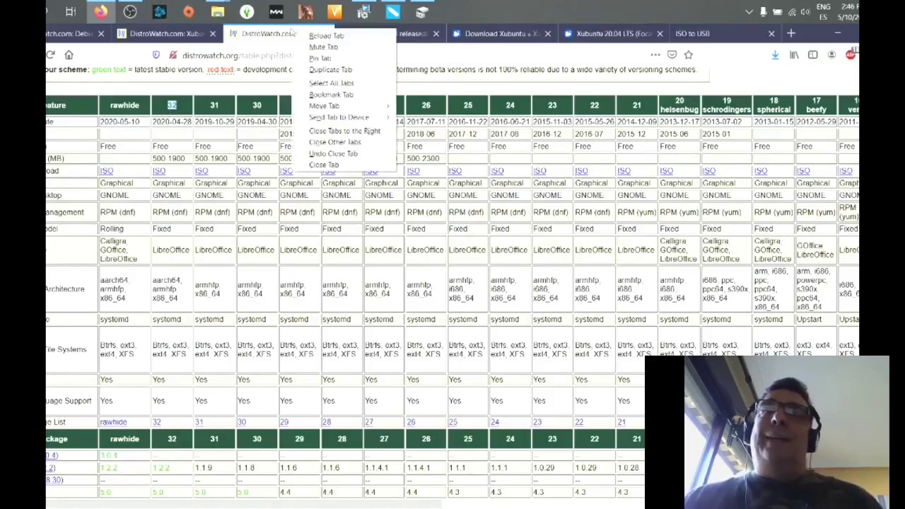
pyautogui.click(330, 69)
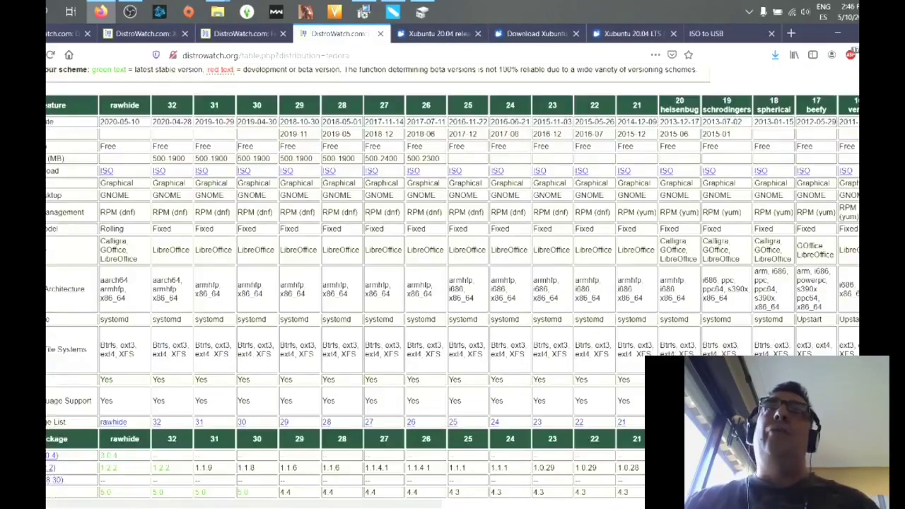
pyautogui.scroll(10, 194, 124)
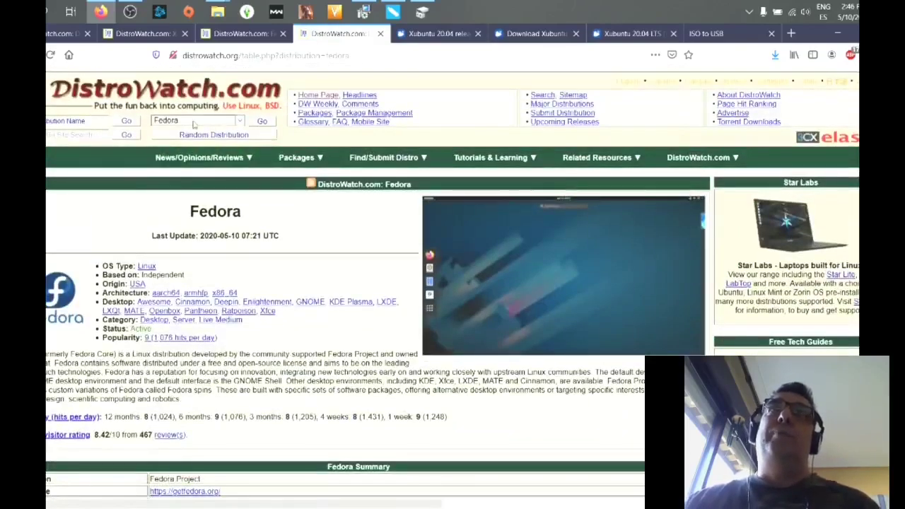
pyautogui.click(196, 121)
pyautogui.write('manjaro')
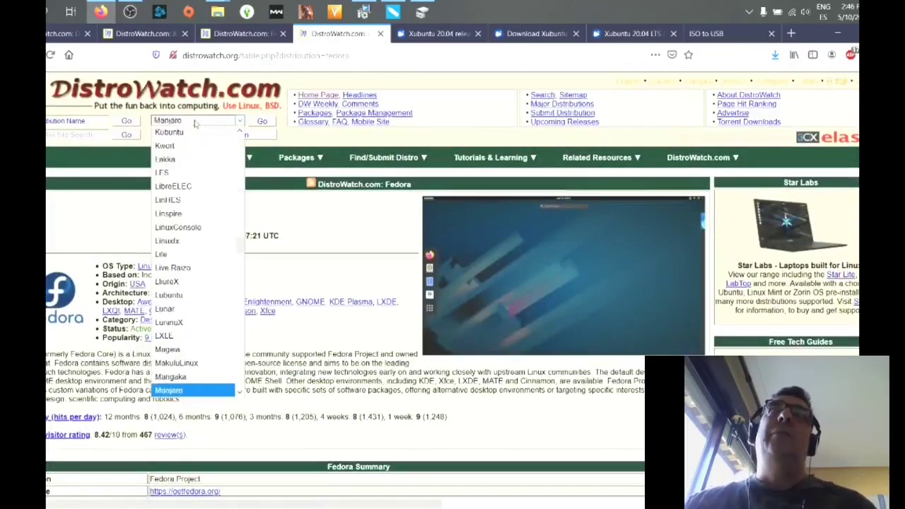
pyautogui.press('Return')
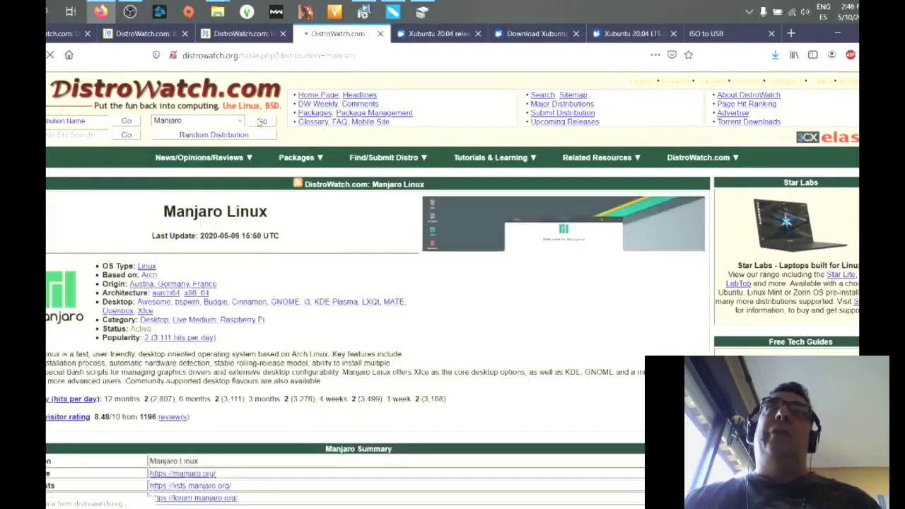
pyautogui.press('space')
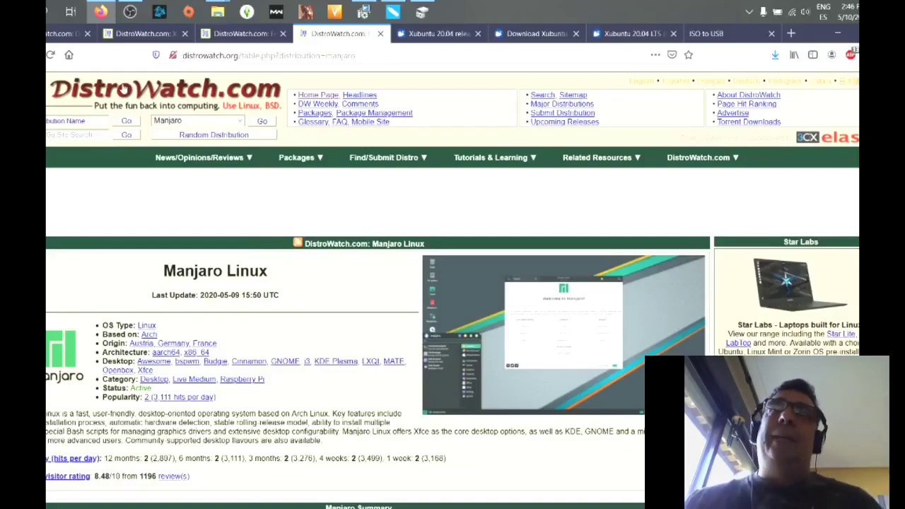
pyautogui.moveTo(772, 419)
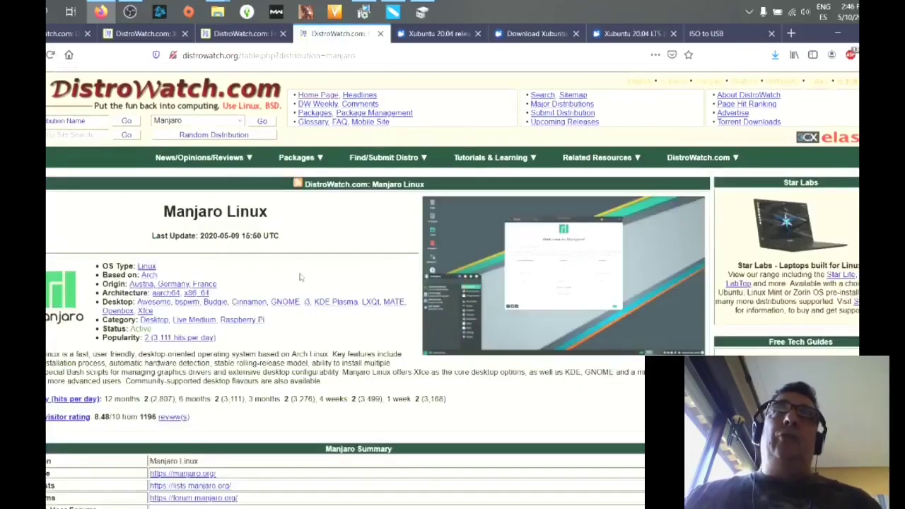
# Check the processor architecture of Manjaro's stable release in the feature table and return to the Manjaro Linux heading.
pyautogui.moveTo(286, 213); pyautogui.dragTo(161, 212)
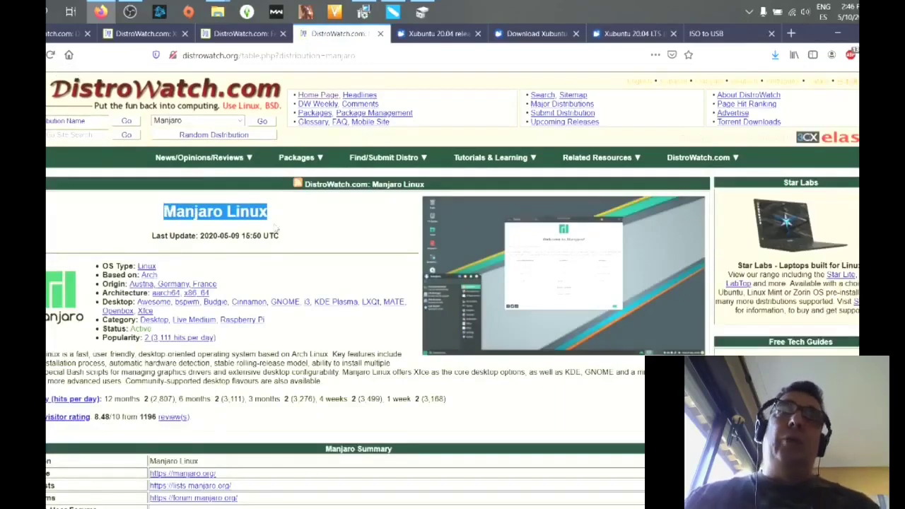
pyautogui.scroll(-10, 252, 350)
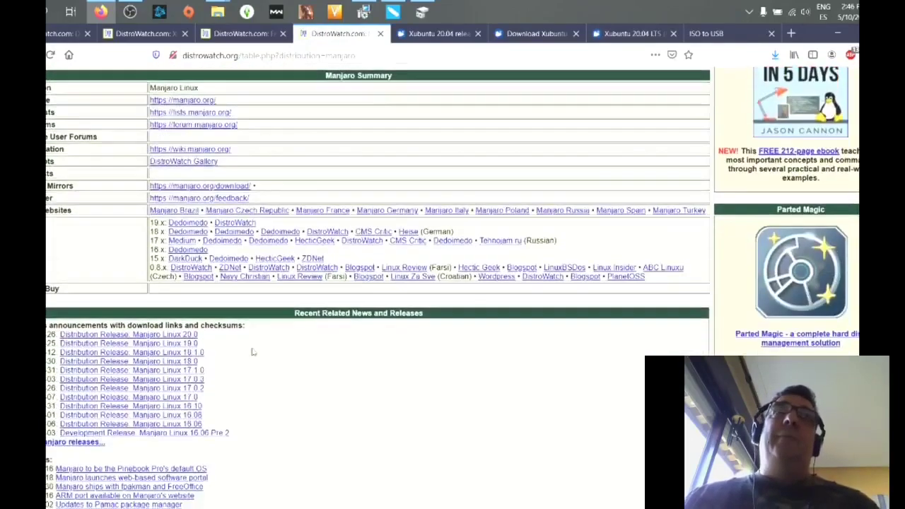
pyautogui.scroll(-3, 253, 351)
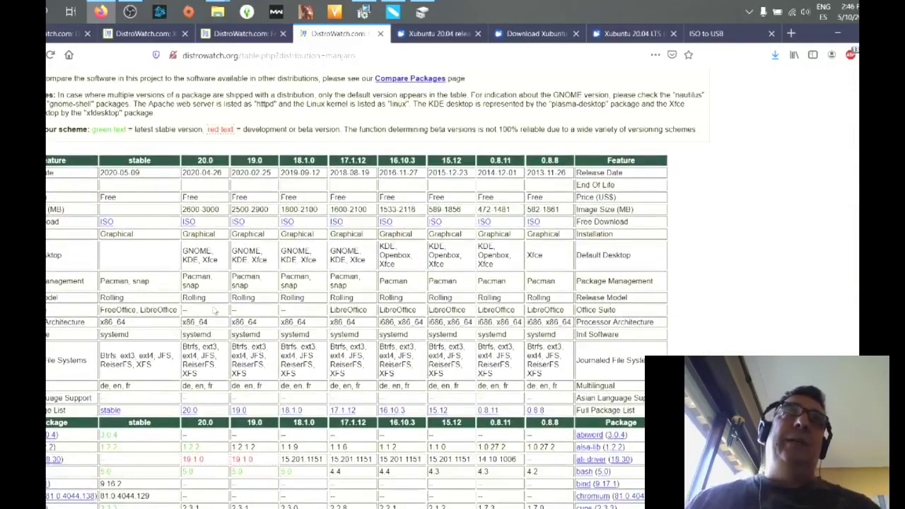
pyautogui.doubleClick(113, 322)
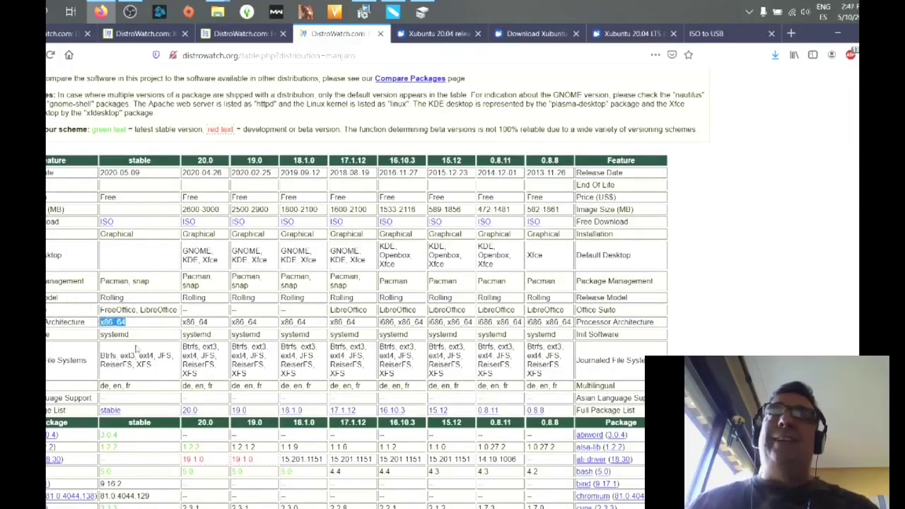
pyautogui.doubleClick(139, 160)
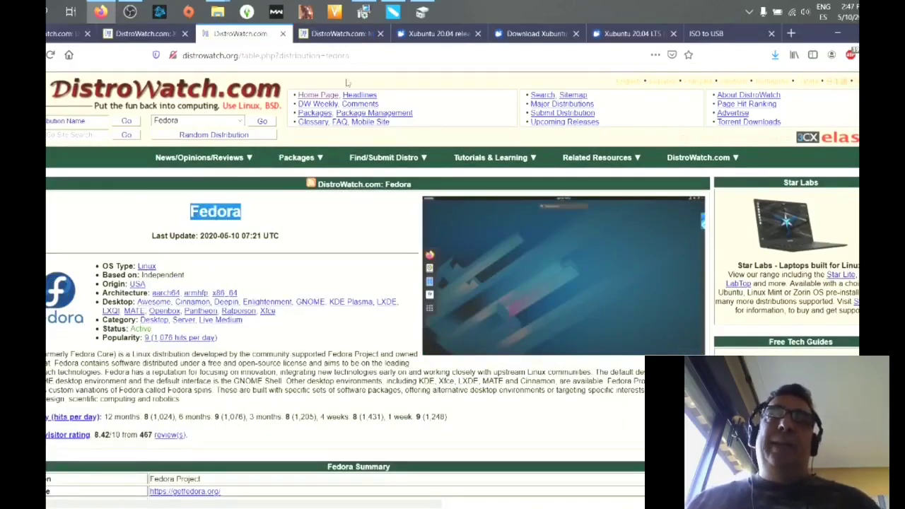
pyautogui.click(334, 34)
pyautogui.moveTo(296, 215); pyautogui.dragTo(165, 215)
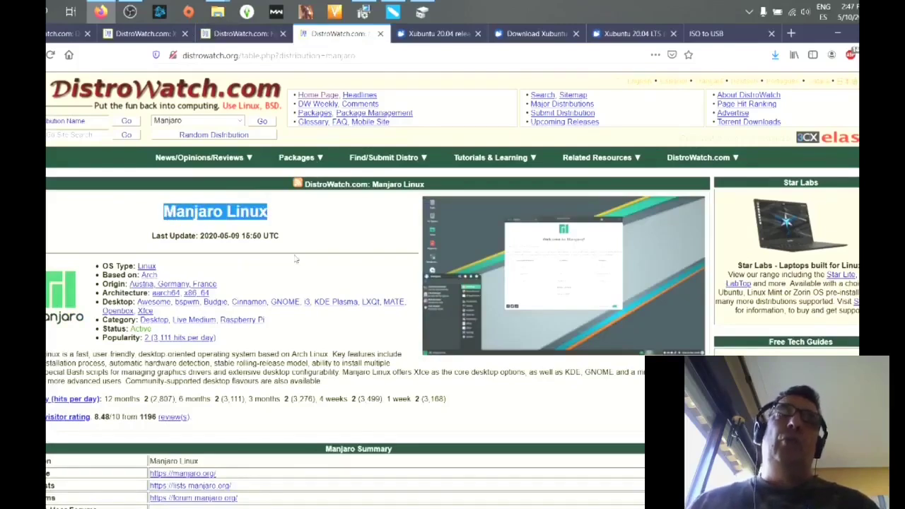
# Go from the Xubuntu 20.04 release article to the xubuntu.org home page and open the Xubuntu 20.04 LTS download page.
pyautogui.click(433, 36)
pyautogui.moveTo(182, 55); pyautogui.dragTo(253, 56)
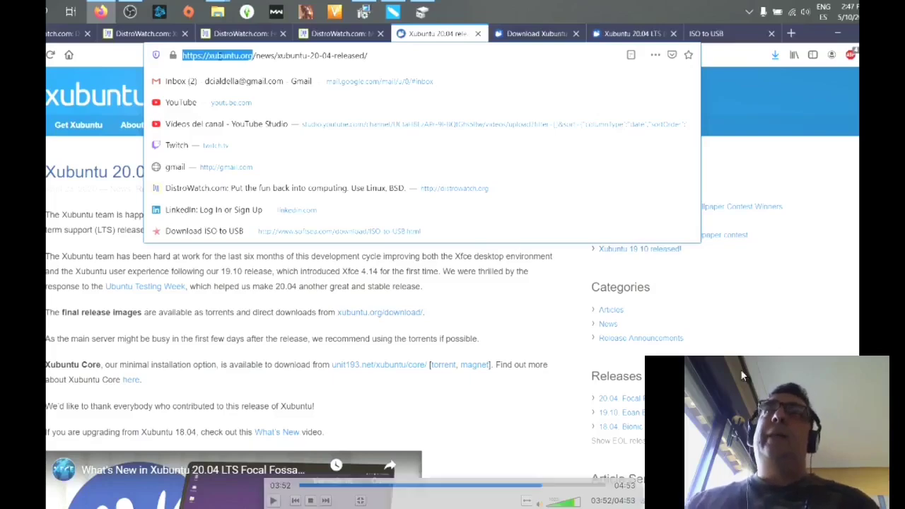
pyautogui.click(817, 265)
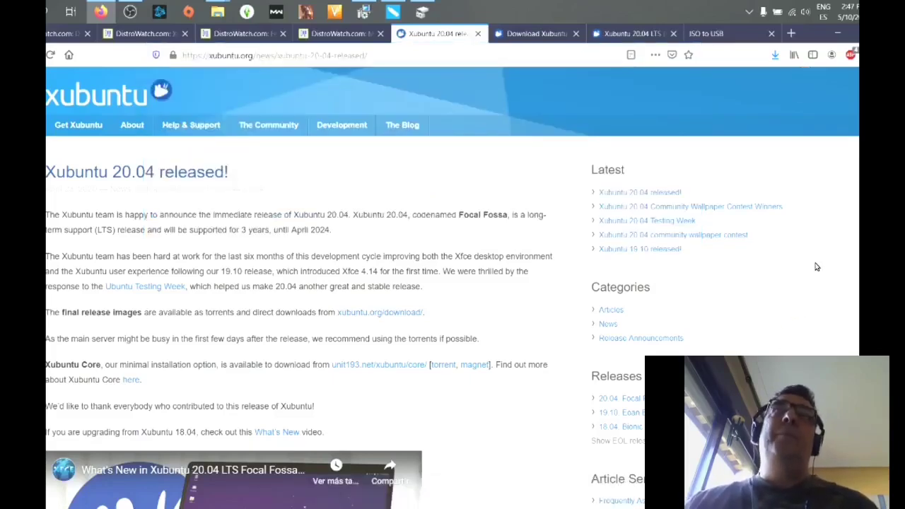
pyautogui.click(93, 103)
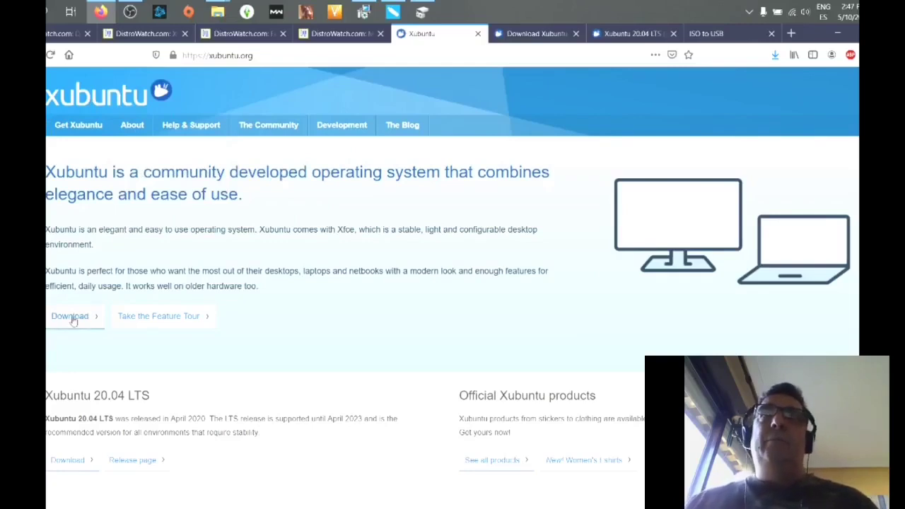
pyautogui.scroll(-2, 73, 324)
pyautogui.scroll(-3, 62, 323)
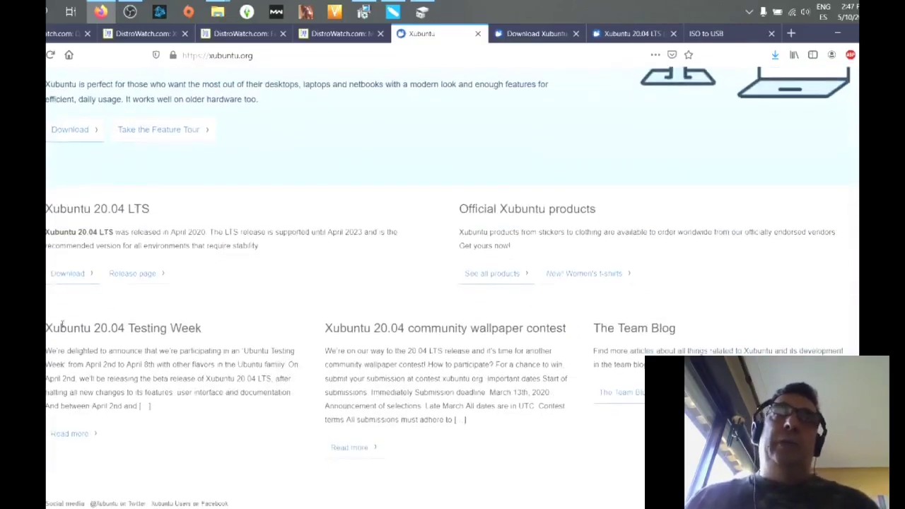
pyautogui.click(73, 274)
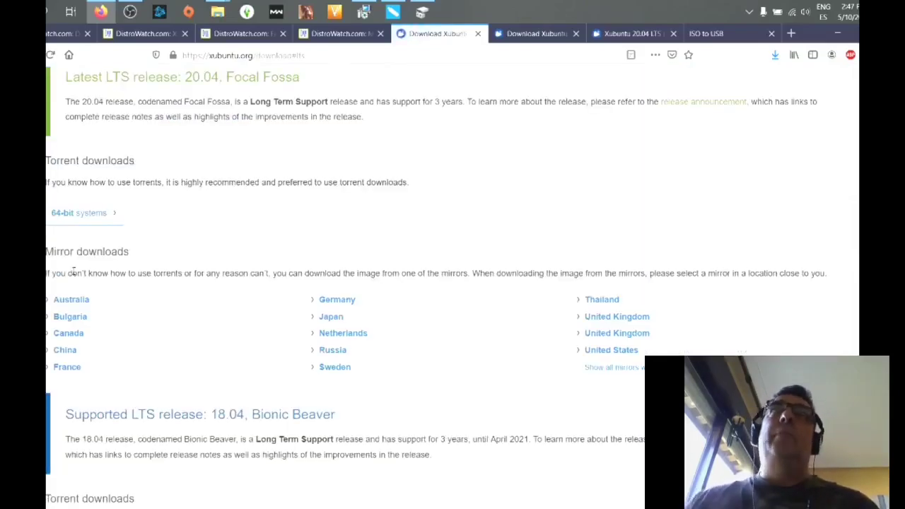
# Open the Germany mirror for Xubuntu 20.04, request the 64-bit PC (AMD64) desktop image and cancel the download.
pyautogui.scroll(1, 570, 202)
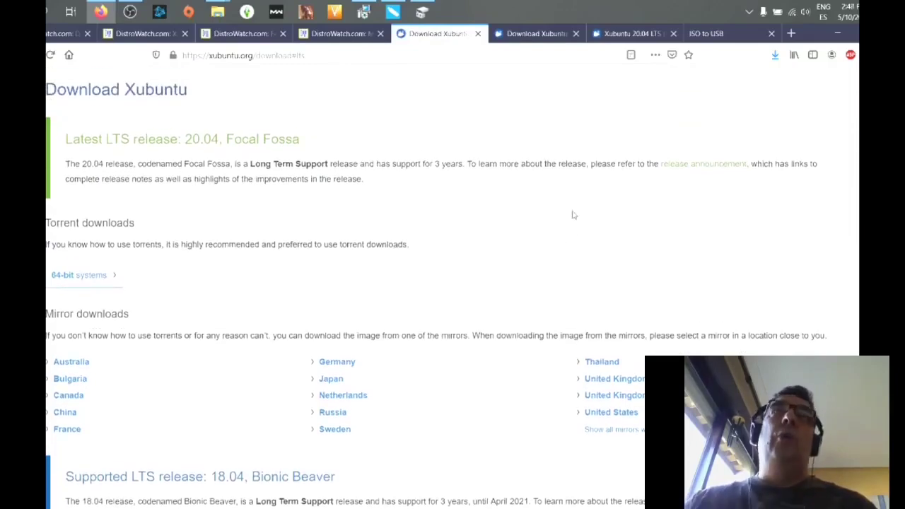
pyautogui.moveTo(136, 223); pyautogui.dragTo(45, 224)
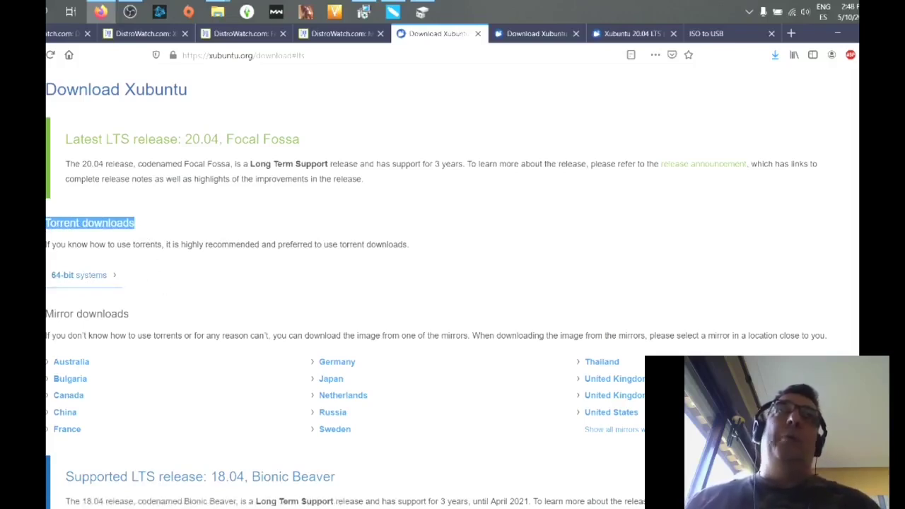
pyautogui.click(325, 284)
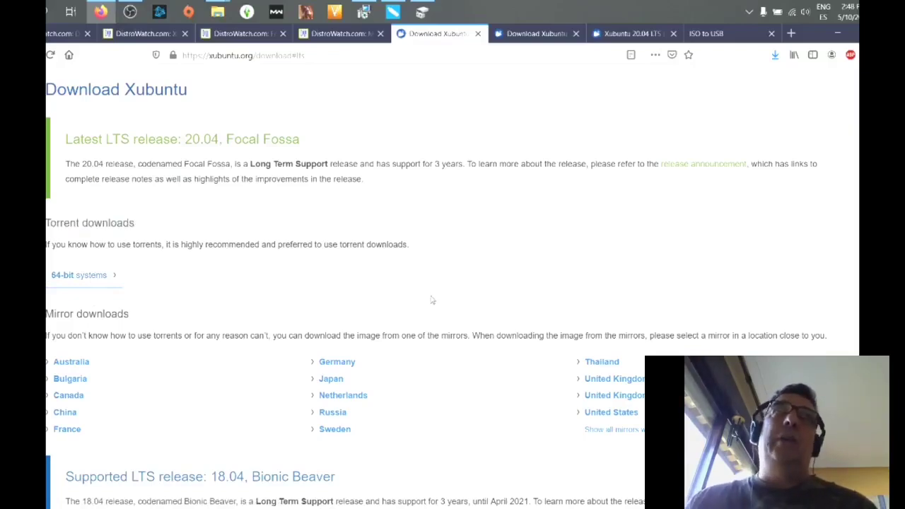
pyautogui.click(333, 363)
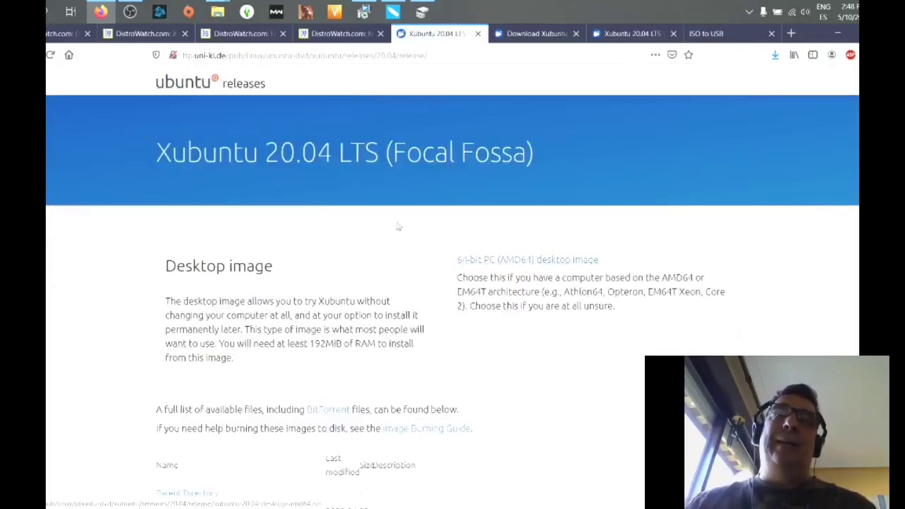
pyautogui.click(578, 262)
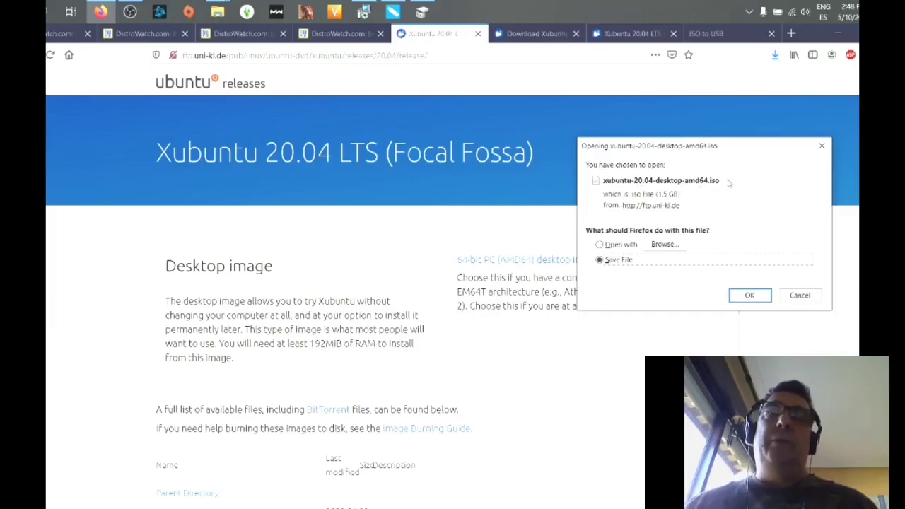
pyautogui.click(794, 297)
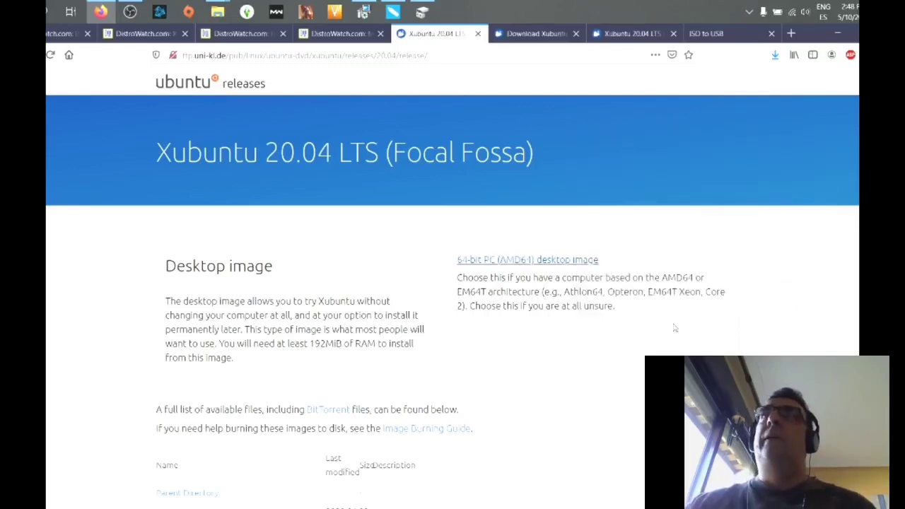
# Bring up Disk Management beside the ISO to USB window and select the usb2gb (F:) partition on Disk 2.
pyautogui.click(704, 35)
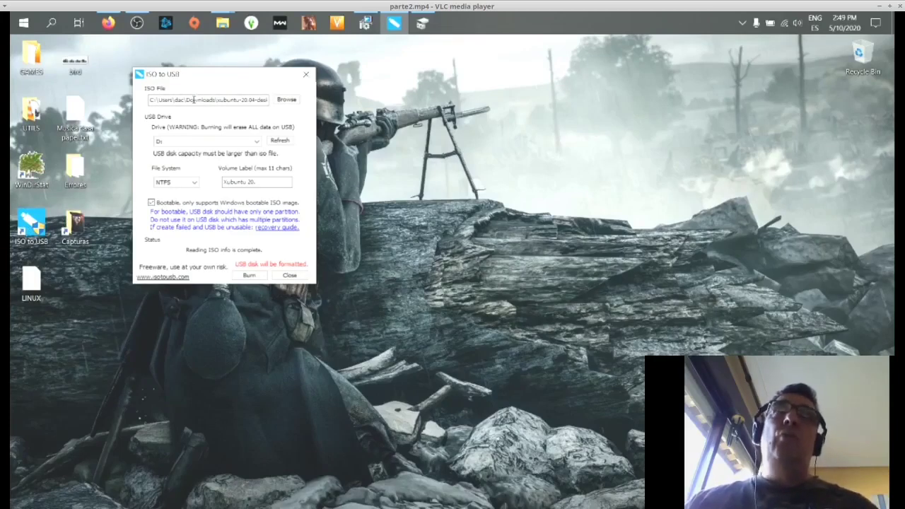
pyautogui.moveTo(366, 22)
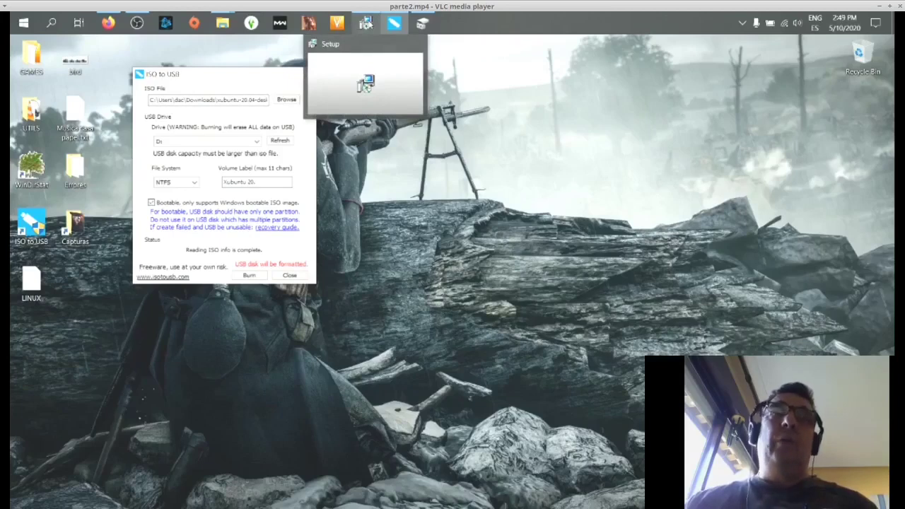
pyautogui.click(366, 22)
pyautogui.click(421, 23)
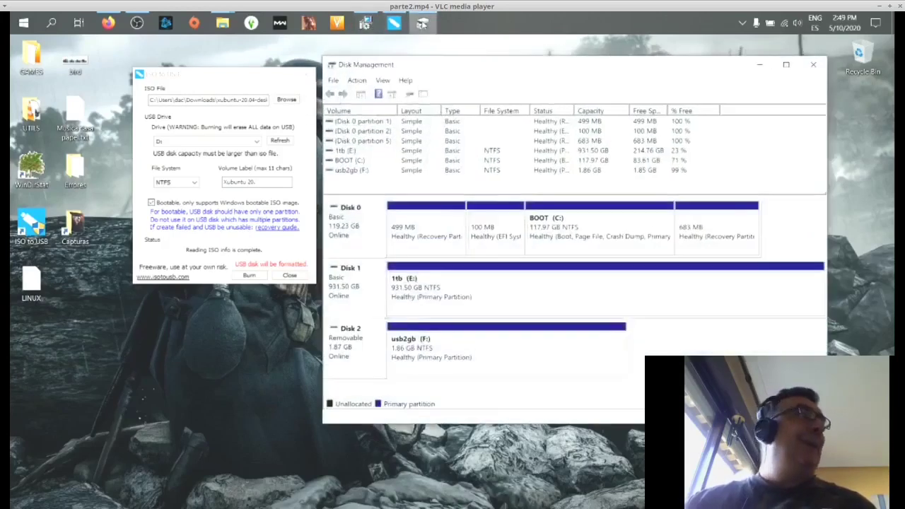
pyautogui.moveTo(522, 68); pyautogui.dragTo(519, 77)
pyautogui.moveTo(422, 24)
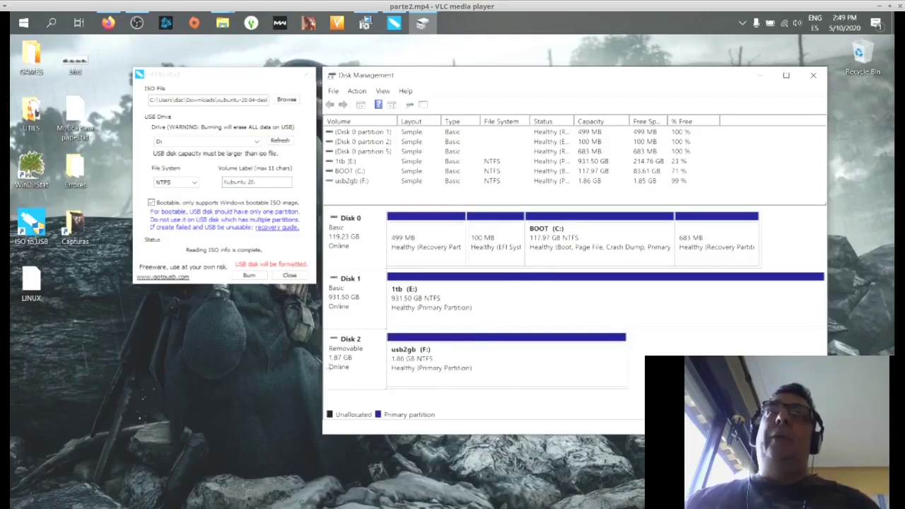
pyautogui.click(452, 360)
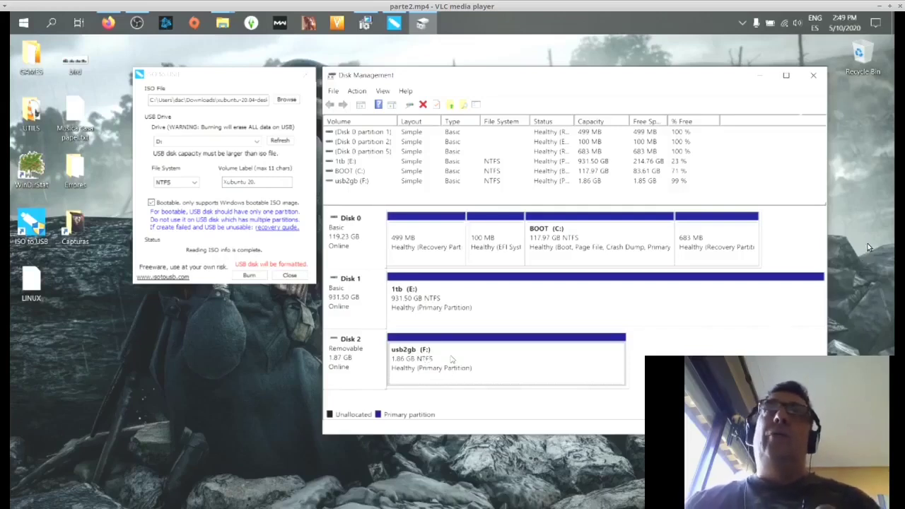
# Load xubuntu-20.04-desktop-amd64 from Downloads as the ISO file in ISO to USB and refresh the USB drive list.
pyautogui.moveTo(197, 74); pyautogui.dragTo(186, 75)
pyautogui.click(270, 102)
pyautogui.click(271, 186)
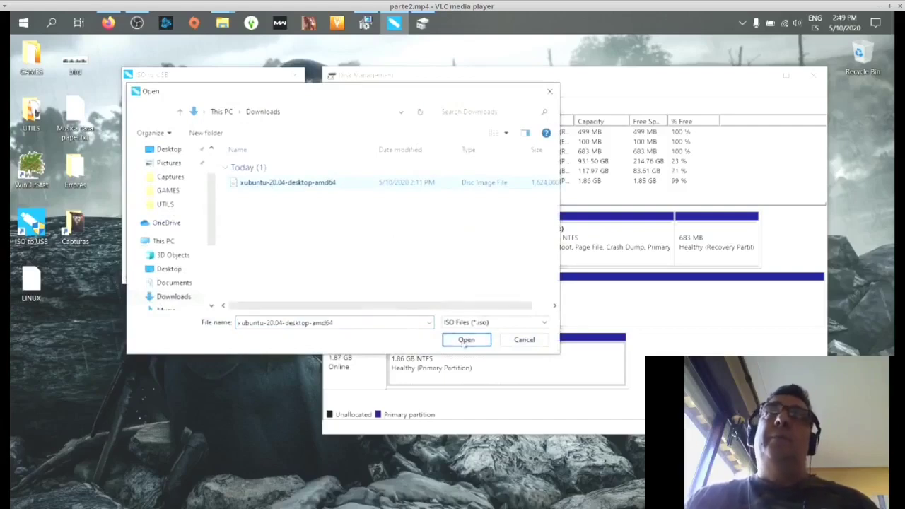
pyautogui.click(467, 340)
pyautogui.click(157, 143)
pyautogui.click(157, 143)
pyautogui.click(267, 141)
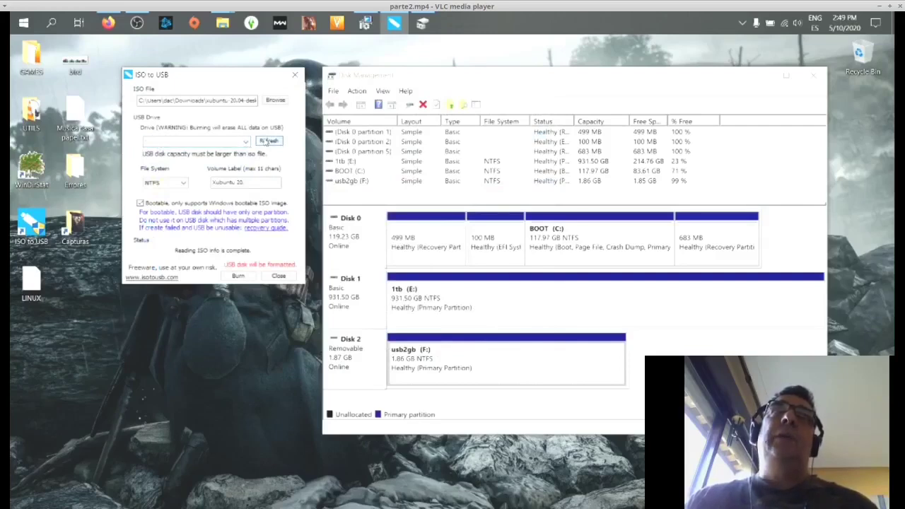
# Select F: [1.86 GB] as the USB drive and burn the Xubuntu ISO to it, agreeing to format the disk.
pyautogui.click(233, 142)
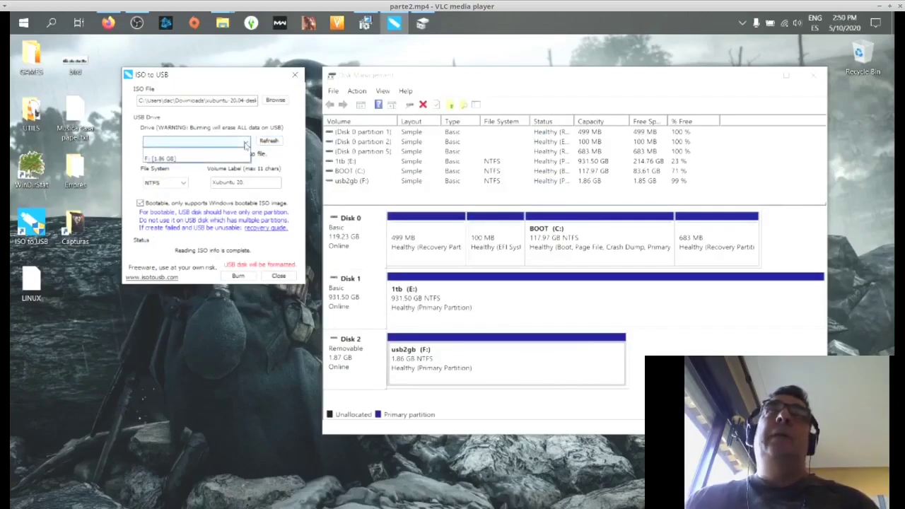
pyautogui.click(181, 160)
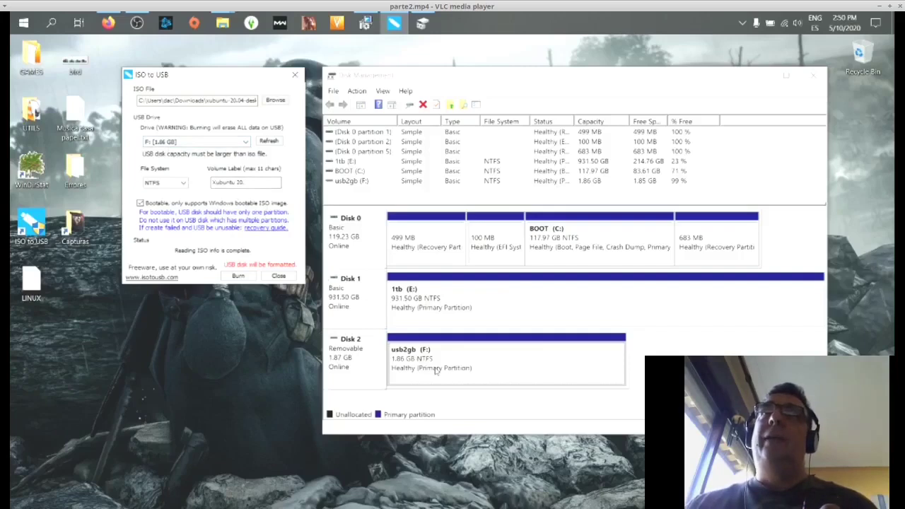
pyautogui.click(238, 276)
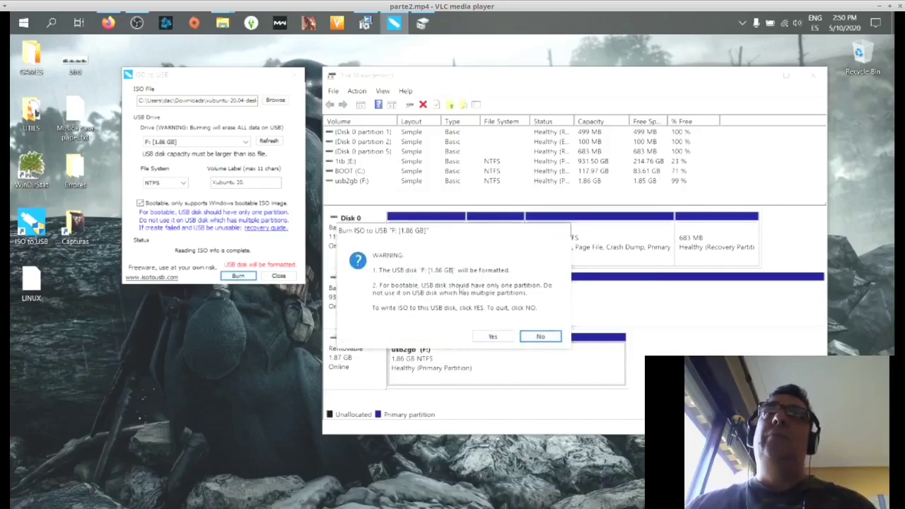
pyautogui.click(494, 337)
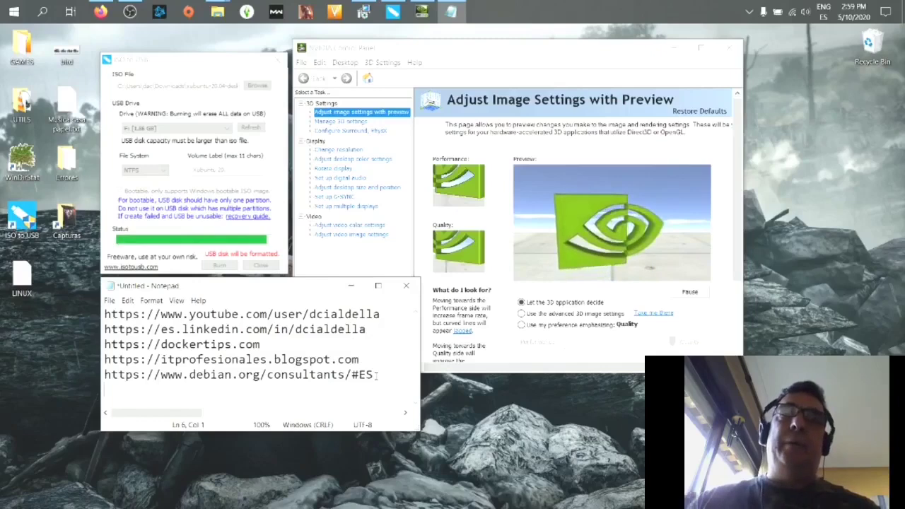
# Move the ISO to USB window slightly higher above Notepad and close the NVIDIA Control Panel.
pyautogui.moveTo(559, 50); pyautogui.dragTo(658, 93)
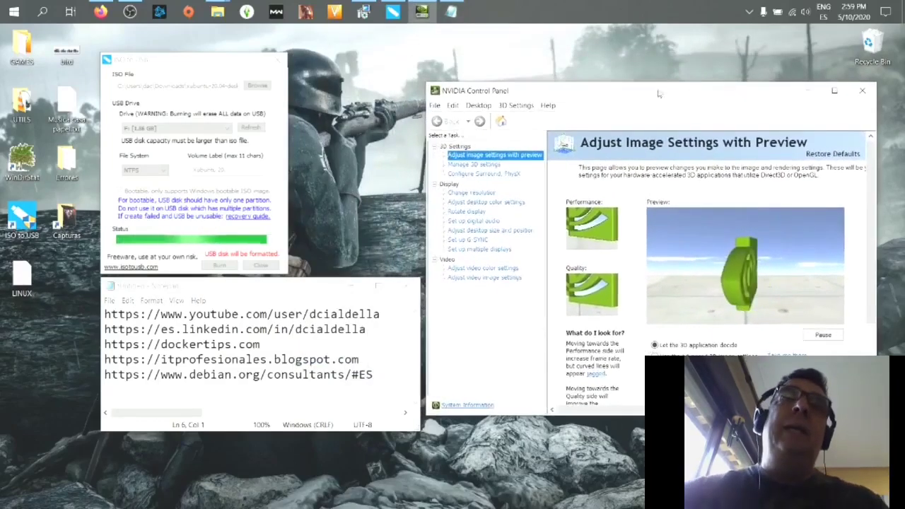
pyautogui.moveTo(146, 60); pyautogui.dragTo(155, 53)
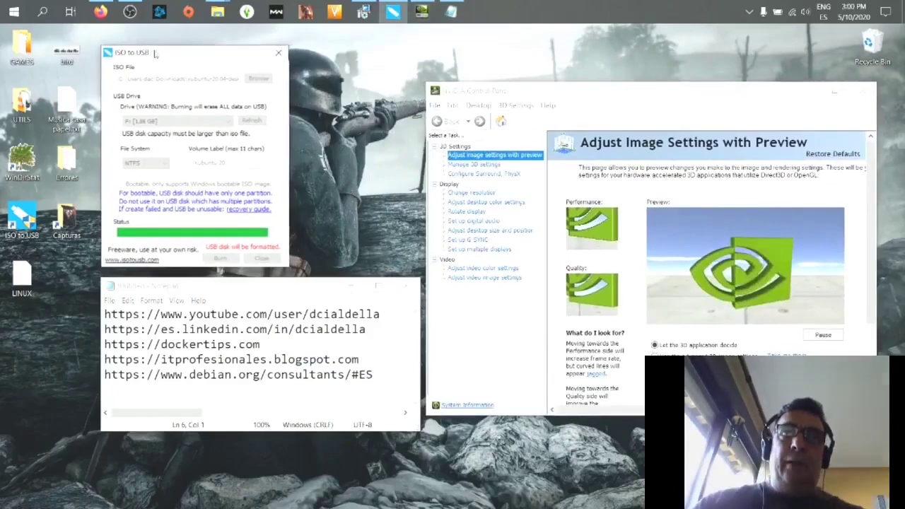
pyautogui.moveTo(495, 90); pyautogui.dragTo(407, 52)
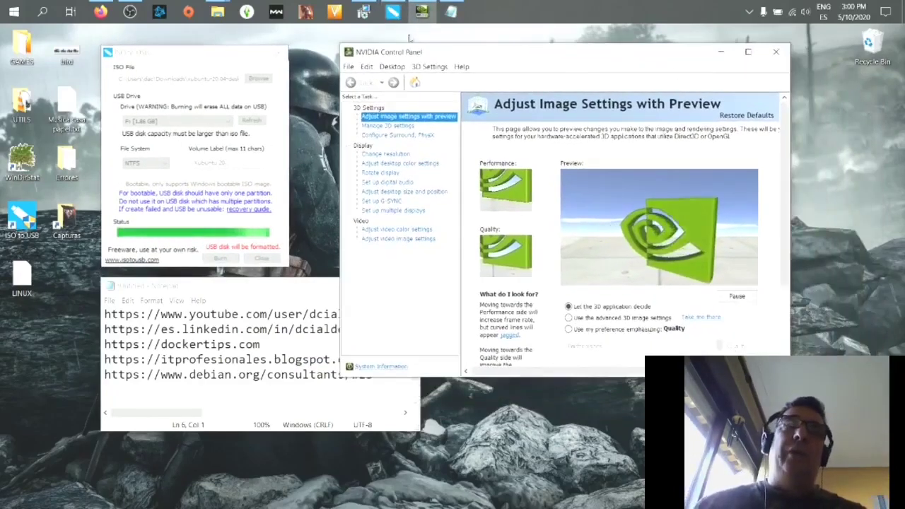
pyautogui.hotkey('alt', 'F4')
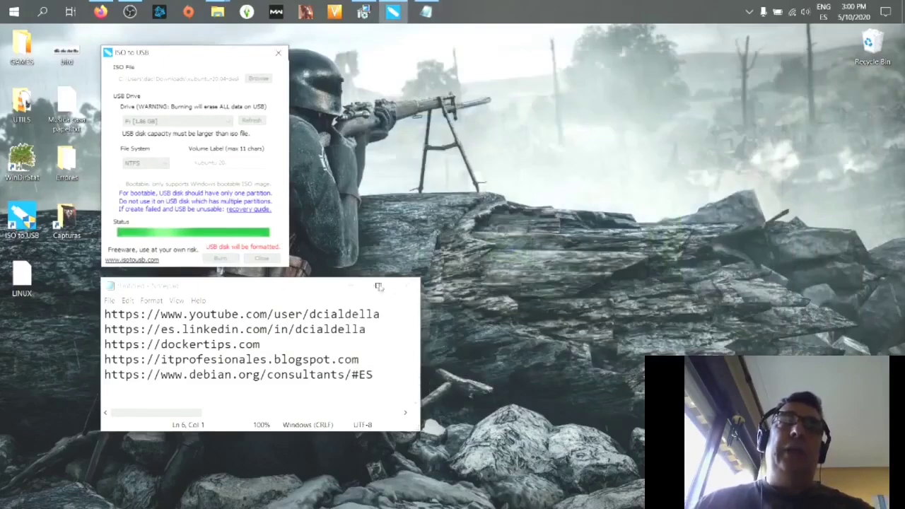
# Align the Notepad window beneath ISO to USB and dismiss the burn completion message.
pyautogui.moveTo(181, 286); pyautogui.dragTo(182, 282)
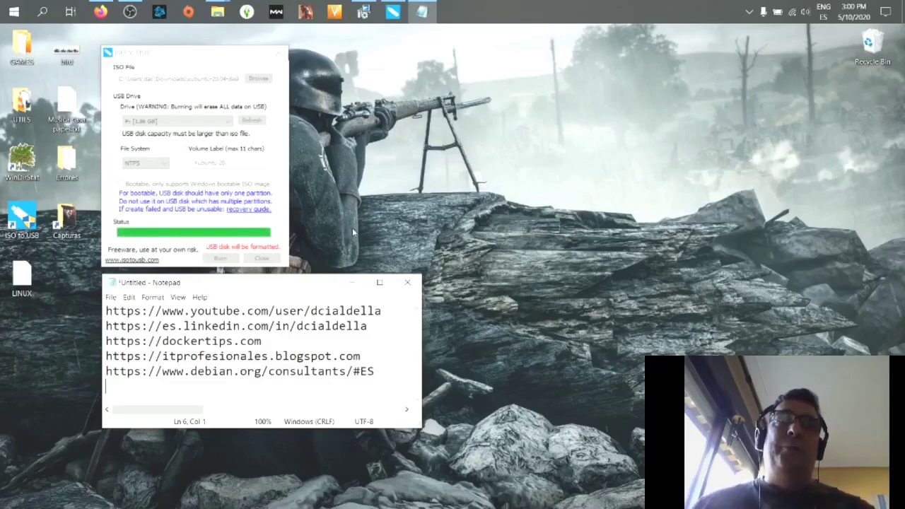
pyautogui.moveTo(483, 246); pyautogui.dragTo(292, 153)
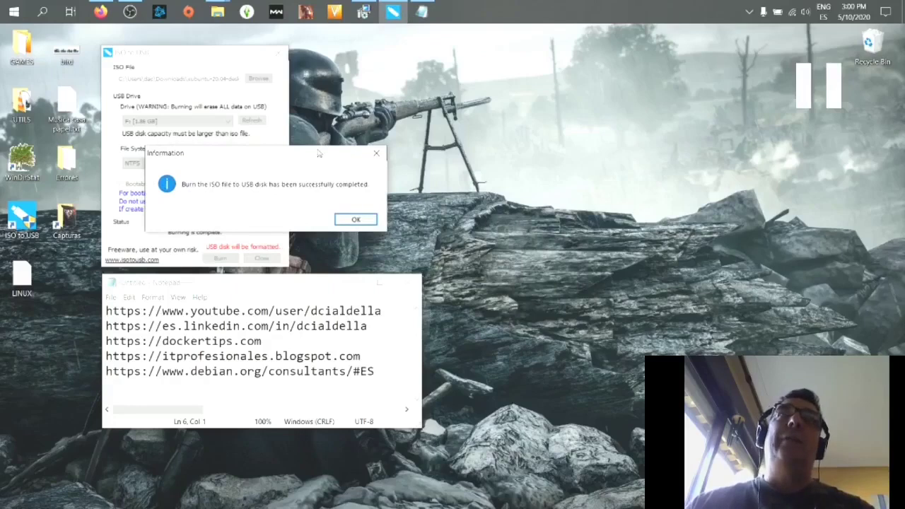
pyautogui.click(357, 220)
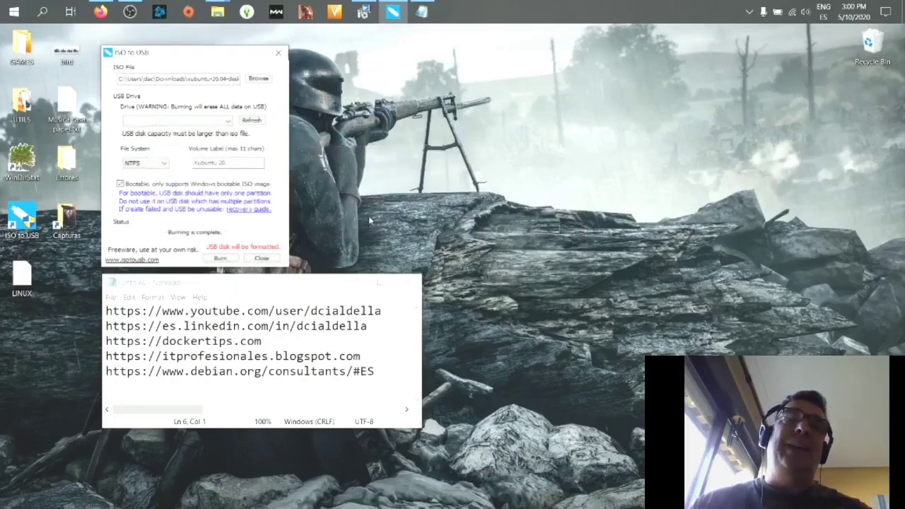
# Open the Xubuntu 20. (F:) drive in File Explorer to examine the files written to the USB drive.
pyautogui.moveTo(218, 14)
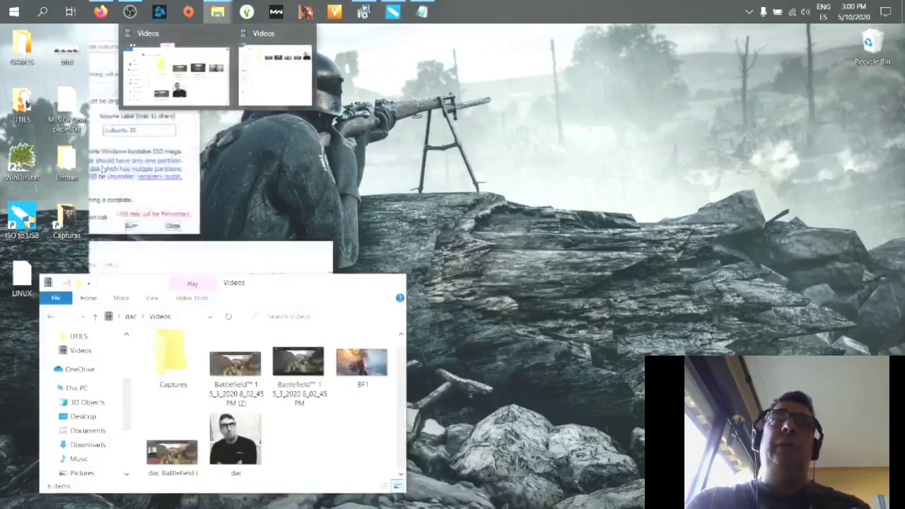
pyautogui.doubleClick(22, 105)
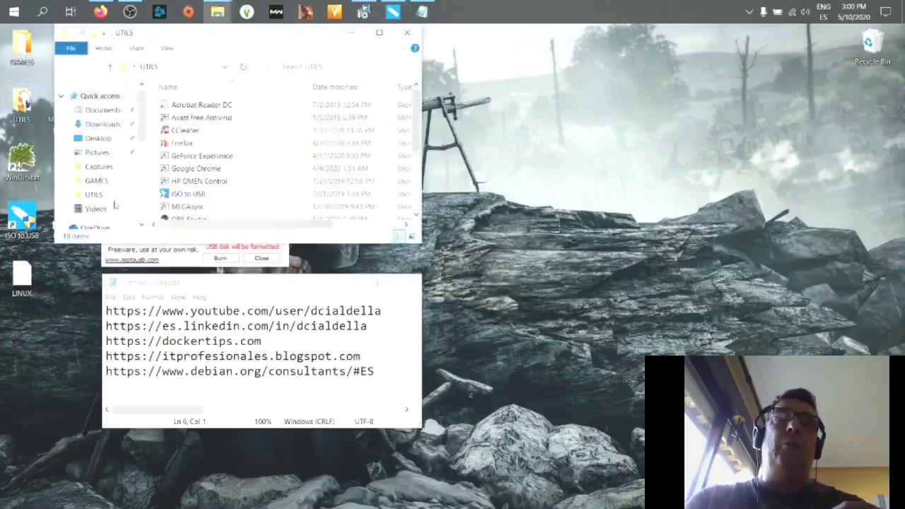
pyautogui.scroll(-5, 88, 216)
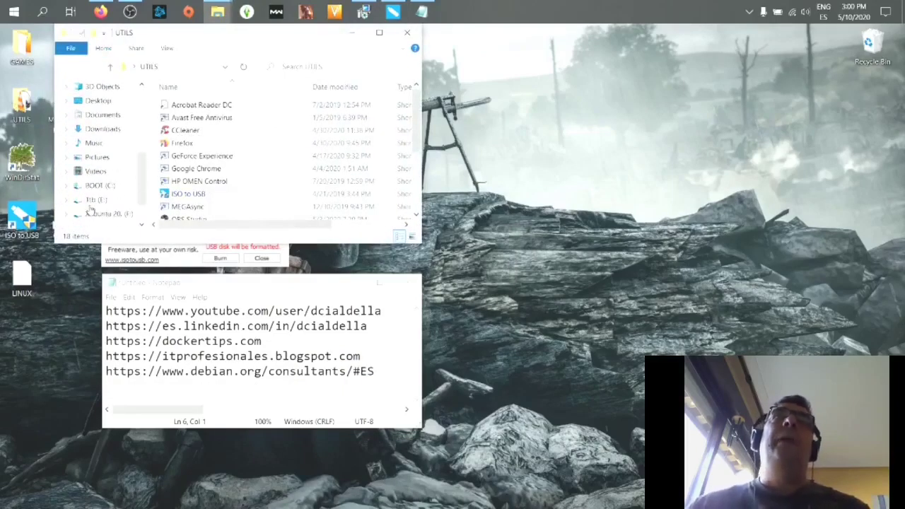
pyautogui.click(91, 200)
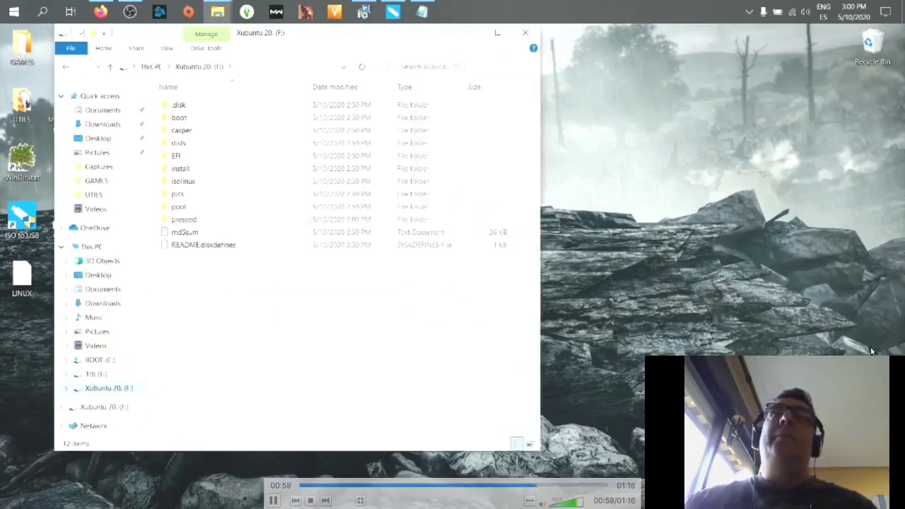
pyautogui.press('space')
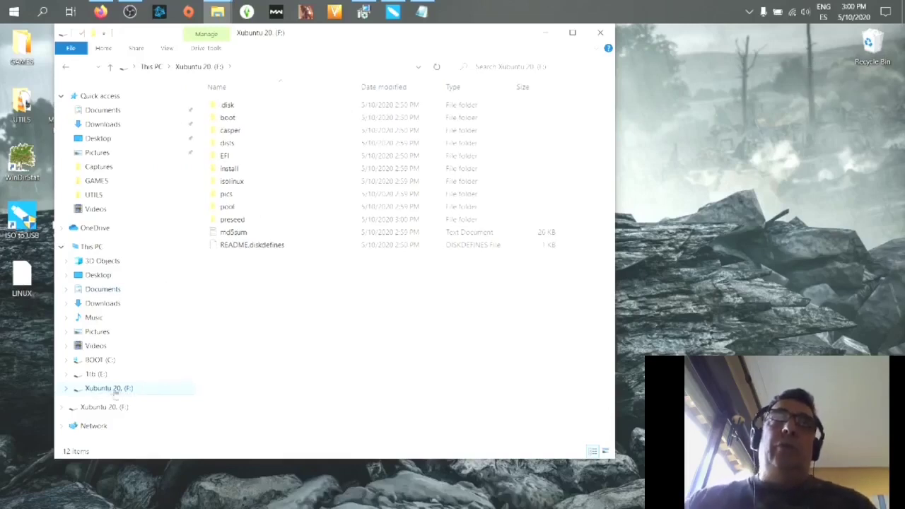
# In the XUBU20-demo virtual machine, start the Xubuntu installation in English and accept the English (US) keyboard layout.
pyautogui.moveTo(812, 316)
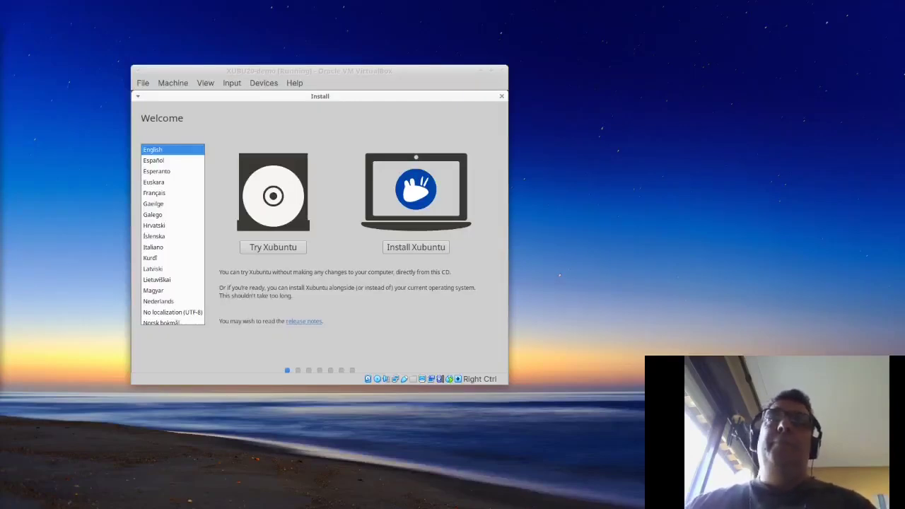
pyautogui.click(349, 72)
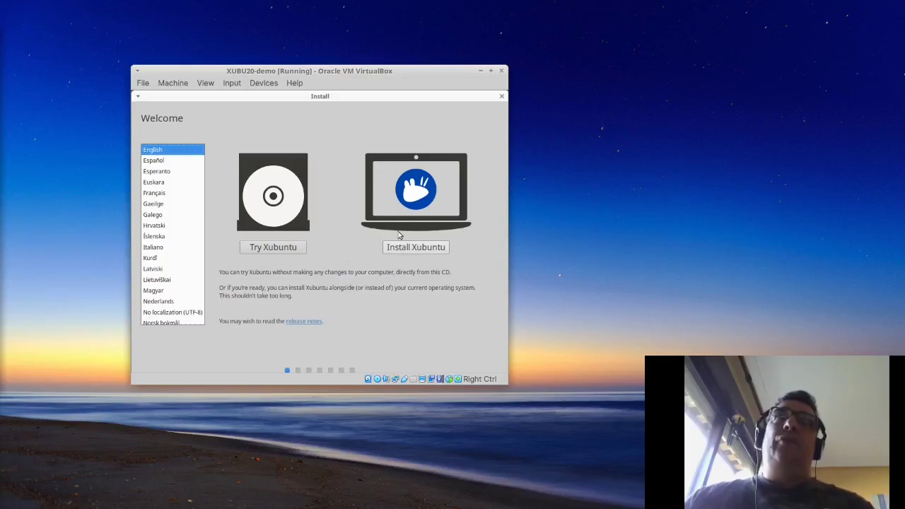
pyautogui.click(415, 248)
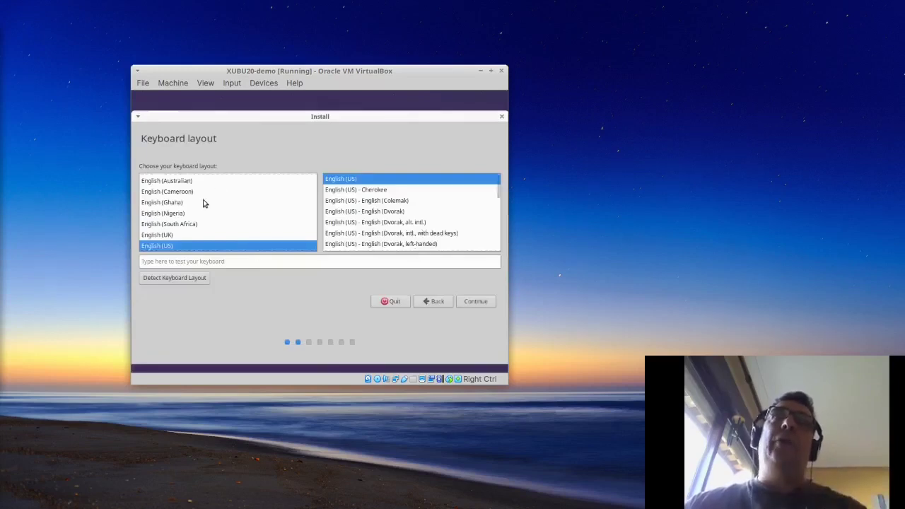
pyautogui.click(476, 304)
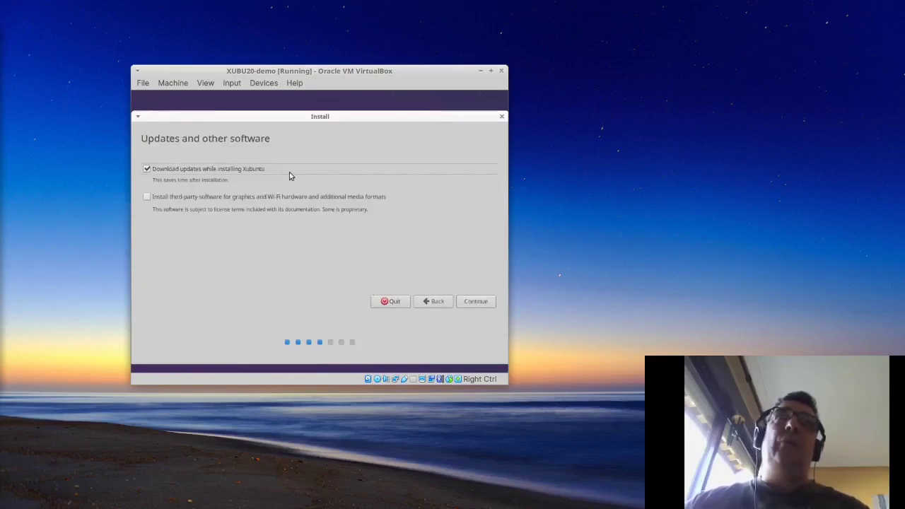
# Turn off downloading updates during installation, enable third-party software for graphics, Wi-Fi and media formats, and continue.
pyautogui.click(180, 168)
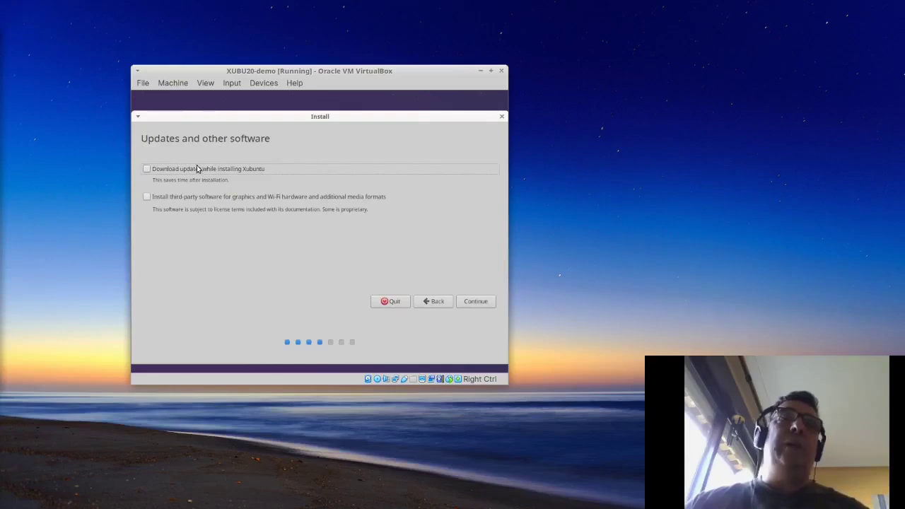
pyautogui.click(170, 197)
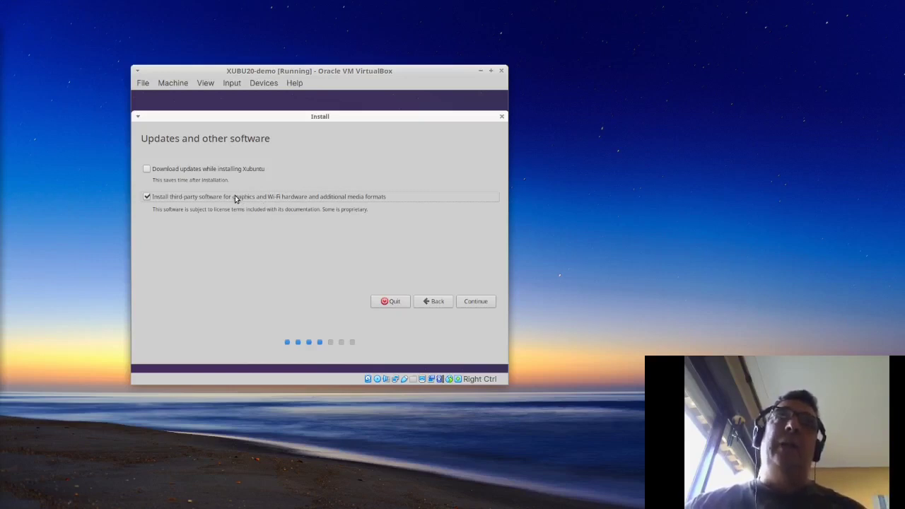
pyautogui.click(476, 303)
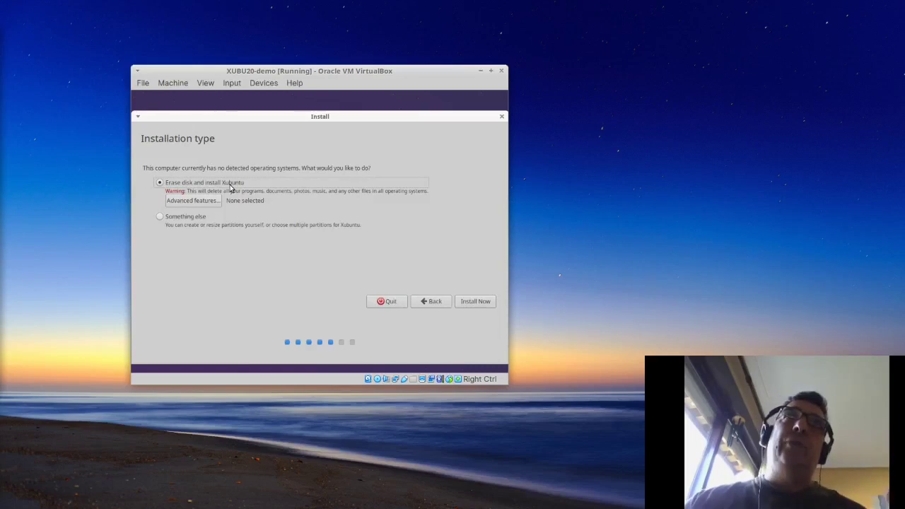
# Install with the Erase disk and install Xubuntu option, approve writing the disk changes, and accept Madrid as the location.
pyautogui.click(474, 302)
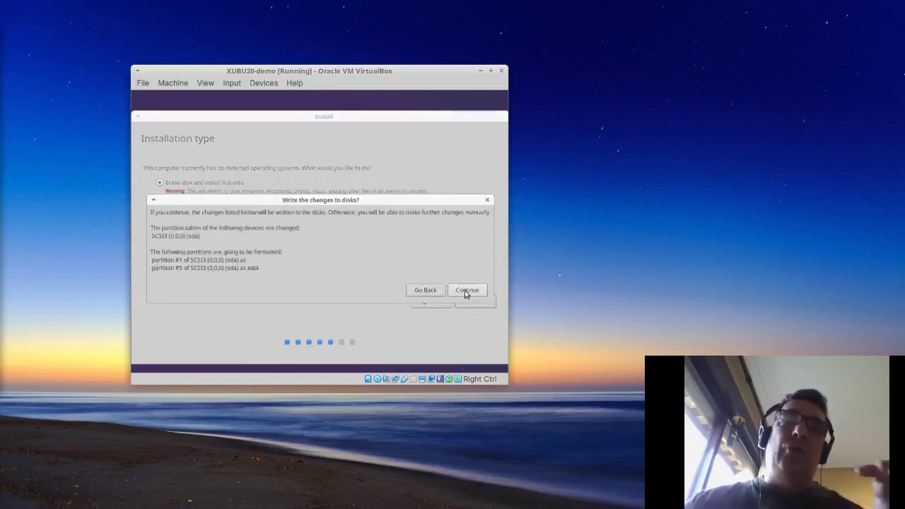
pyautogui.click(466, 291)
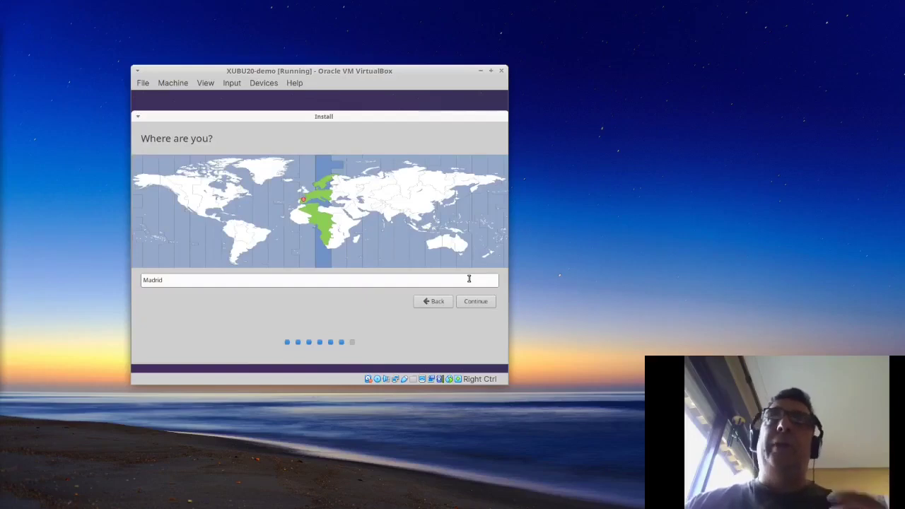
pyautogui.click(472, 300)
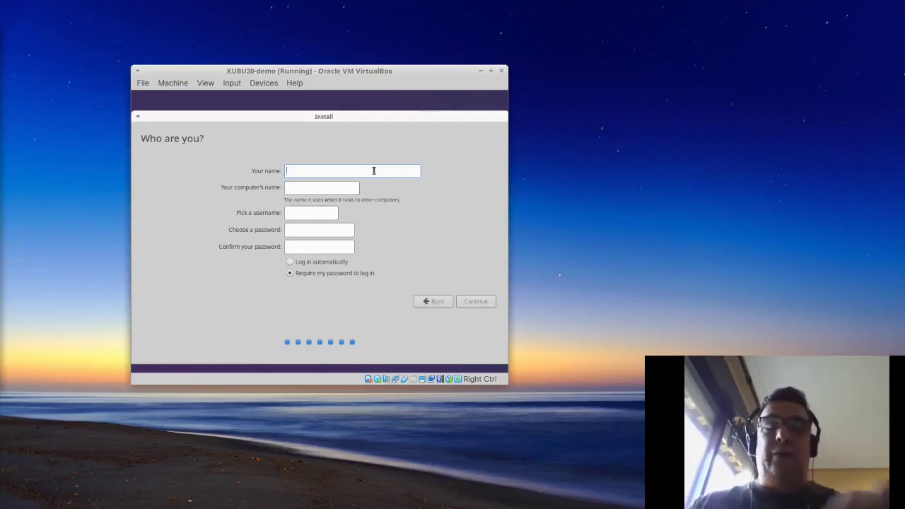
# Enter the user's name in the account details and set the computer's name to xubu2004.
pyautogui.write('dac')
pyautogui.press('Tab')
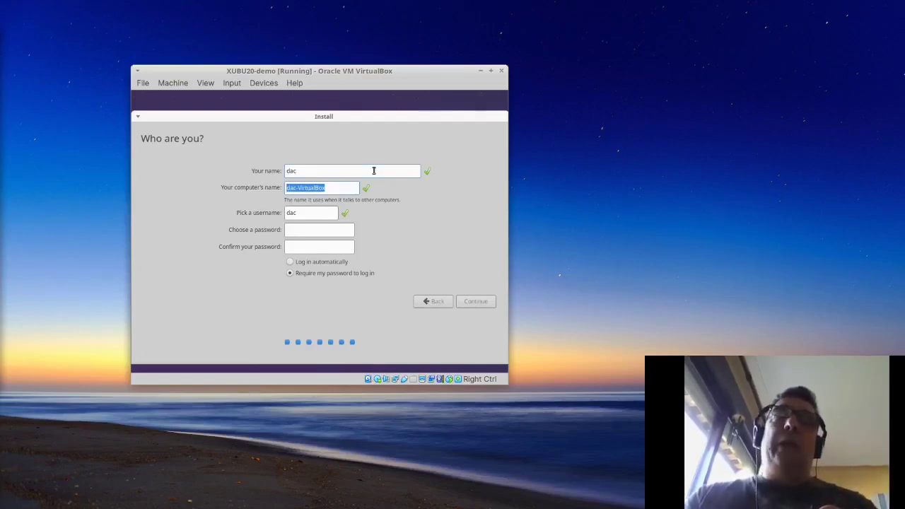
pyautogui.write('xubu2004')
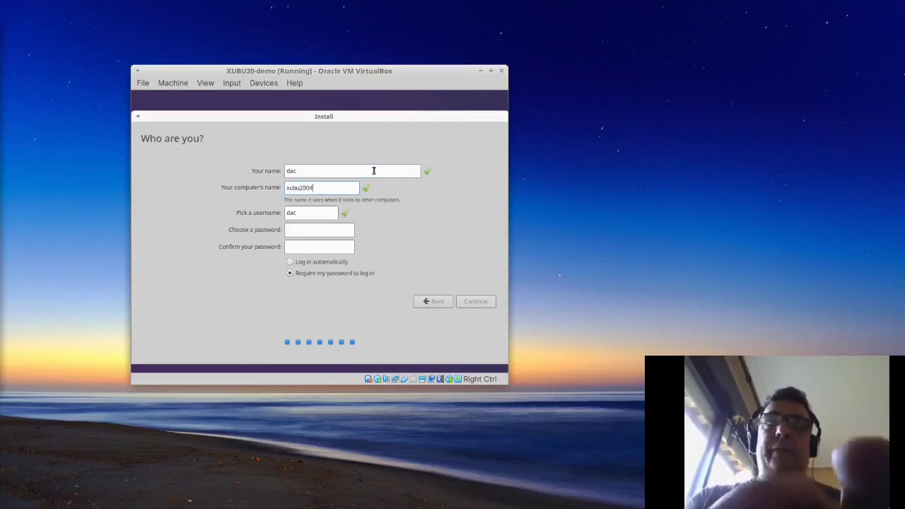
pyautogui.doubleClick(312, 211)
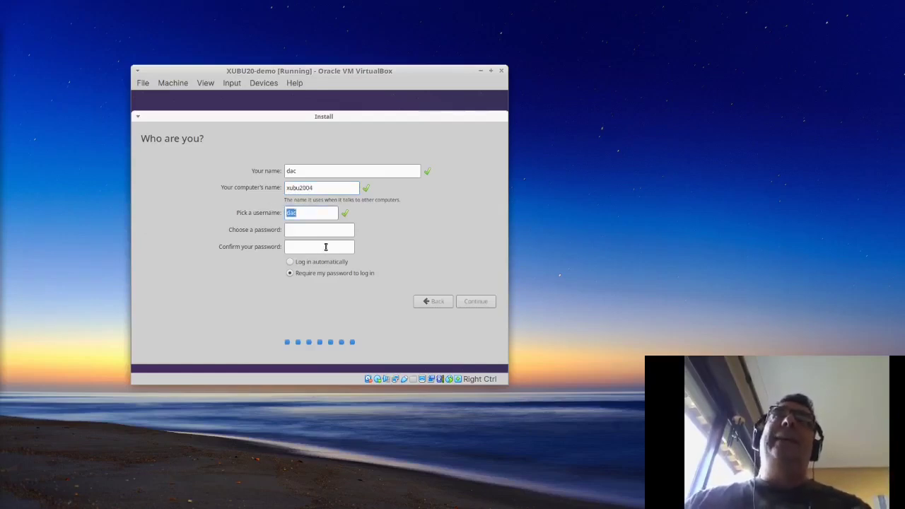
pyautogui.click(312, 213)
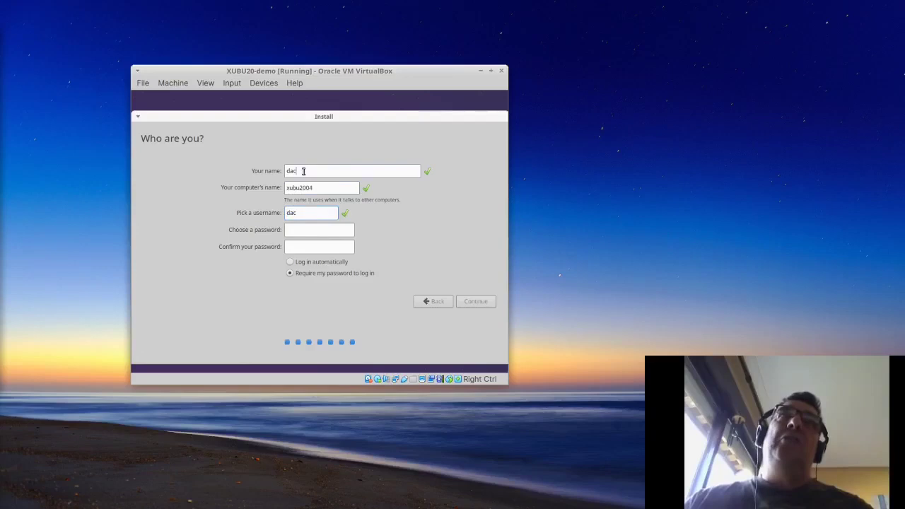
pyautogui.click(312, 211)
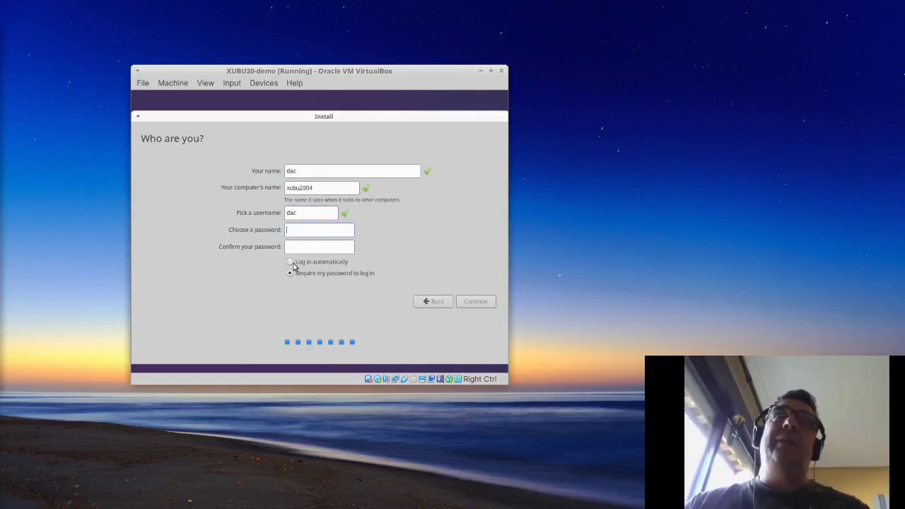
# Require the password to log in, enter and confirm the account password, and continue the installation.
pyautogui.click(289, 262)
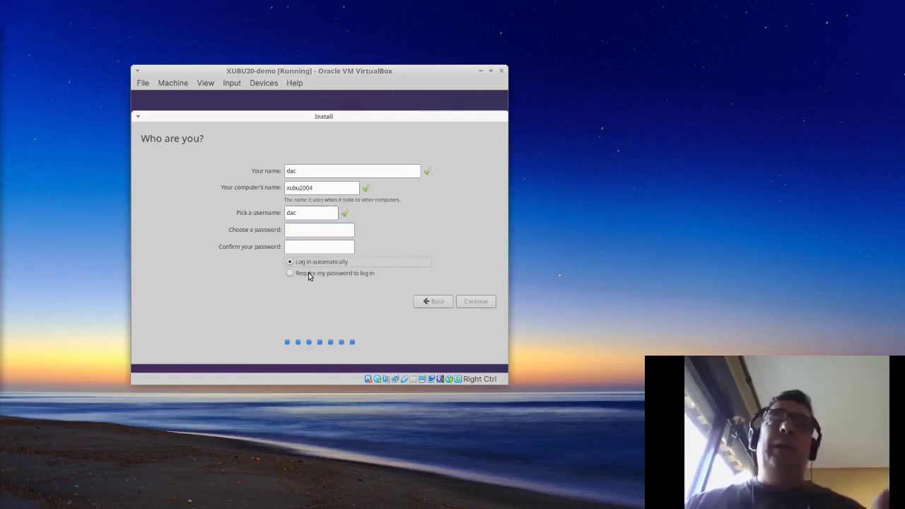
pyautogui.click(309, 274)
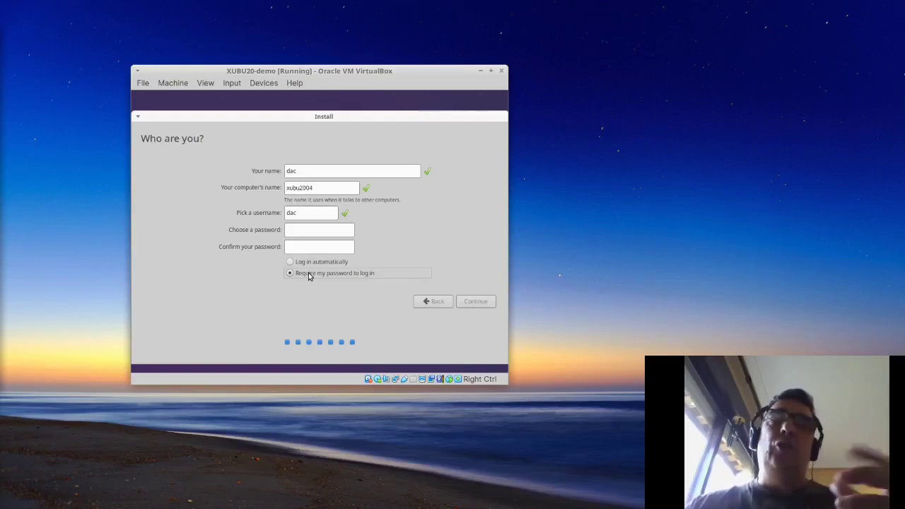
pyautogui.click(309, 231)
pyautogui.write('**********')
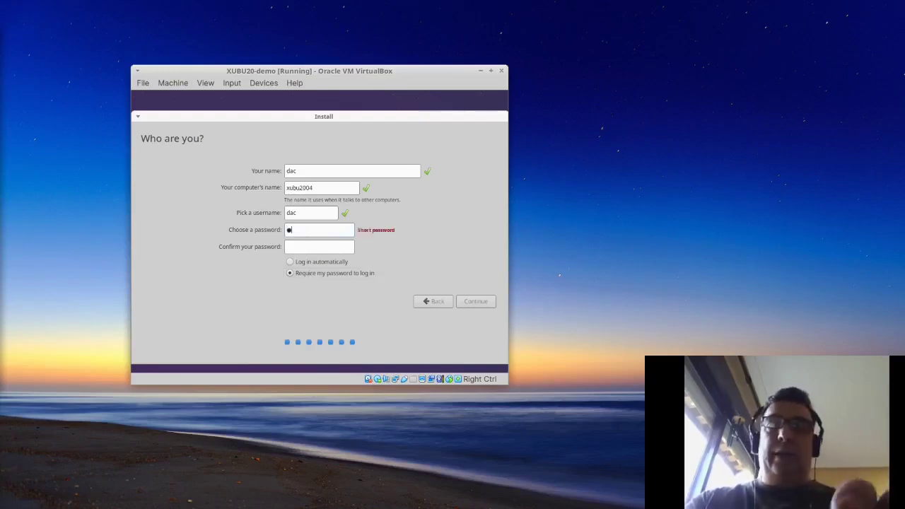
pyautogui.press('Tab')
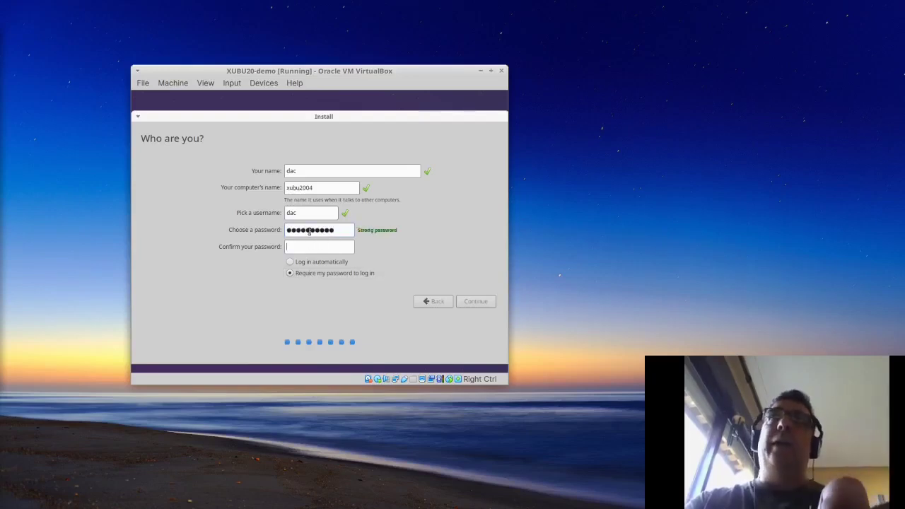
pyautogui.write('**********')
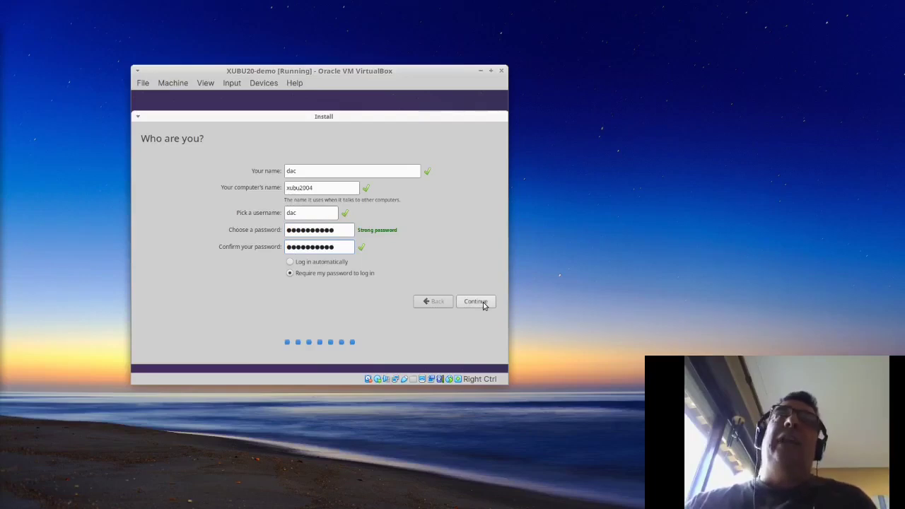
pyautogui.click(475, 302)
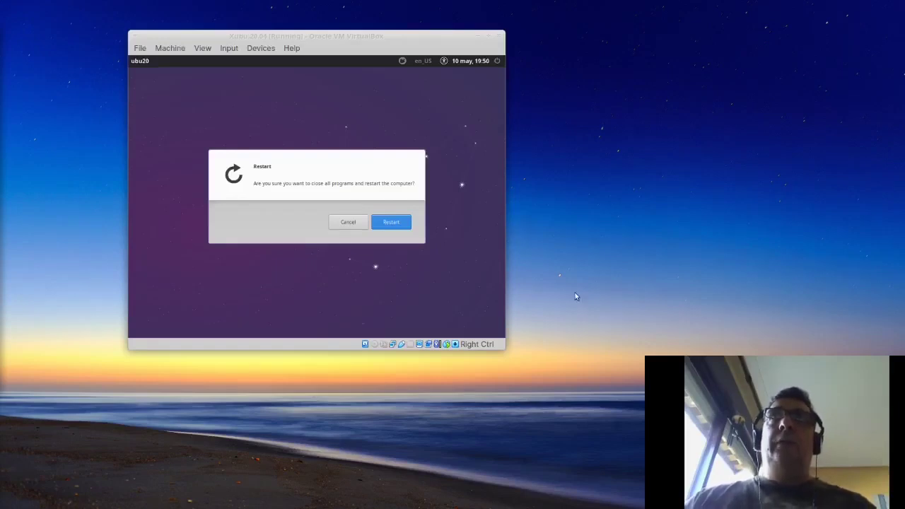
# Restart the installed Xubu.20.04 virtual machine and log in with the account password.
pyautogui.click(390, 224)
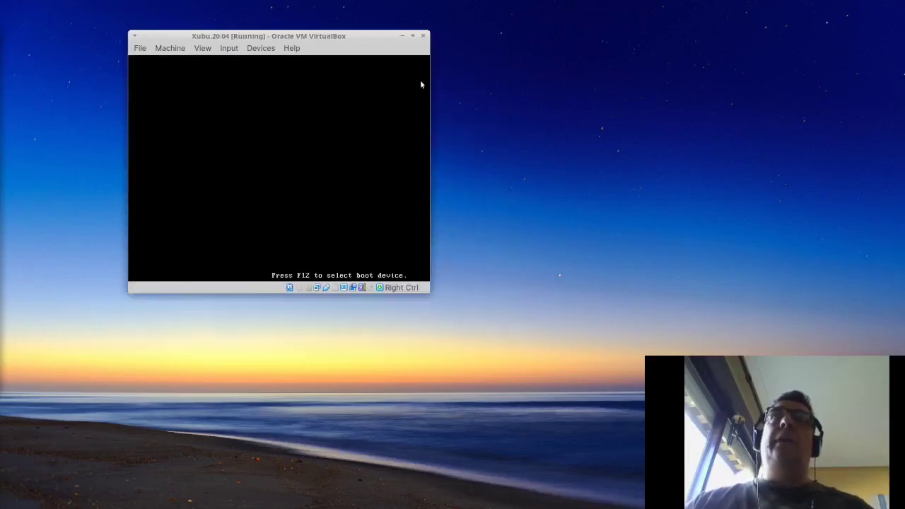
pyautogui.moveTo(367, 34); pyautogui.dragTo(357, 36)
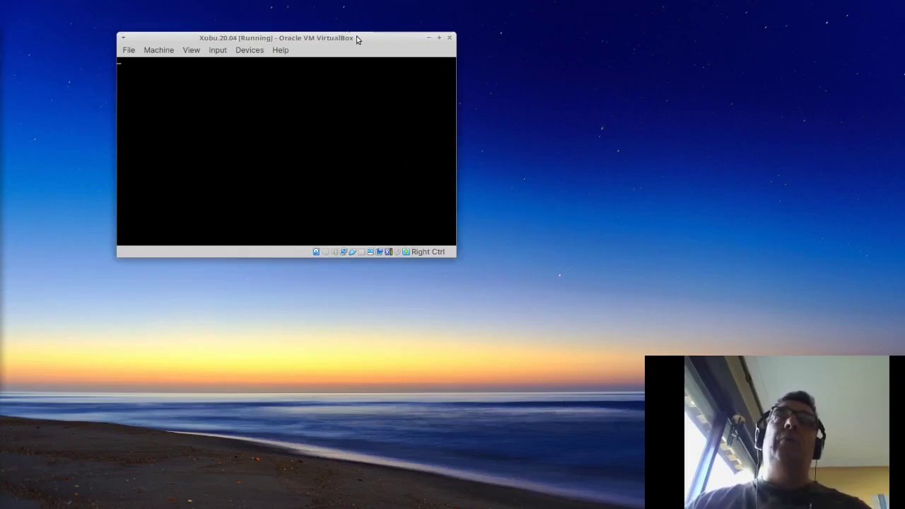
pyautogui.moveTo(356, 36); pyautogui.dragTo(345, 44)
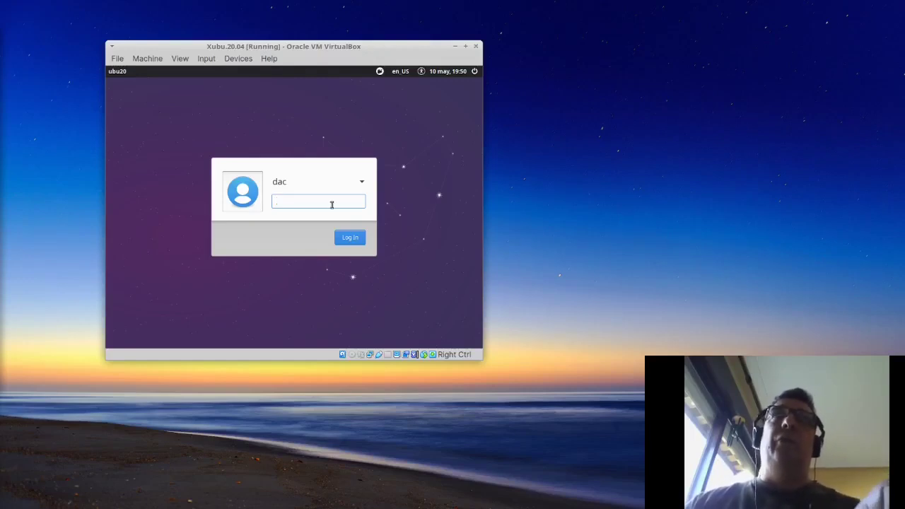
pyautogui.write('•••••')
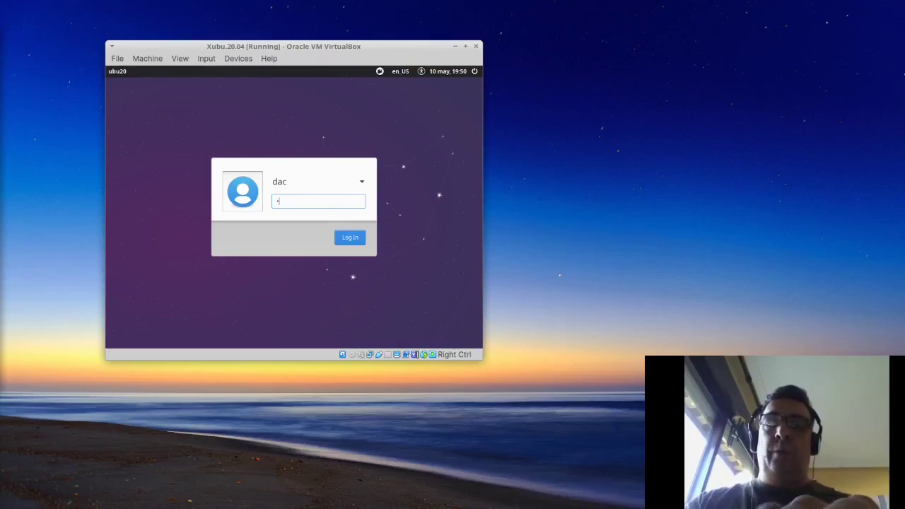
pyautogui.press('Return')
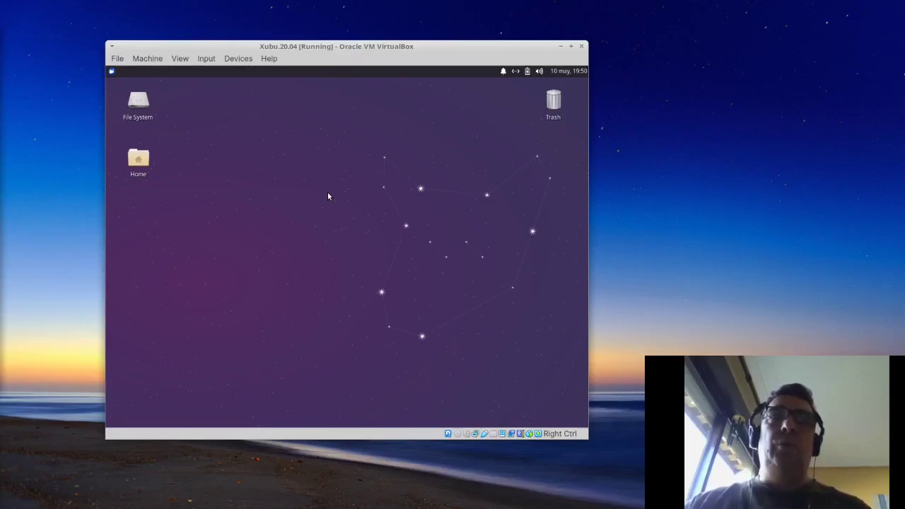
# Look through the favorite applications and check the desktop's clock, volume, power and network indicators.
pyautogui.click(111, 71)
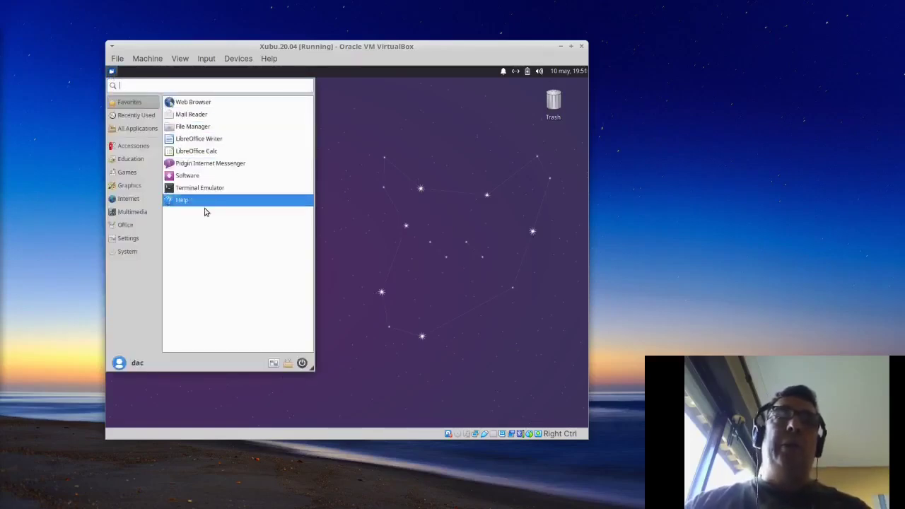
pyautogui.click(375, 114)
pyautogui.click(567, 73)
pyautogui.click(568, 73)
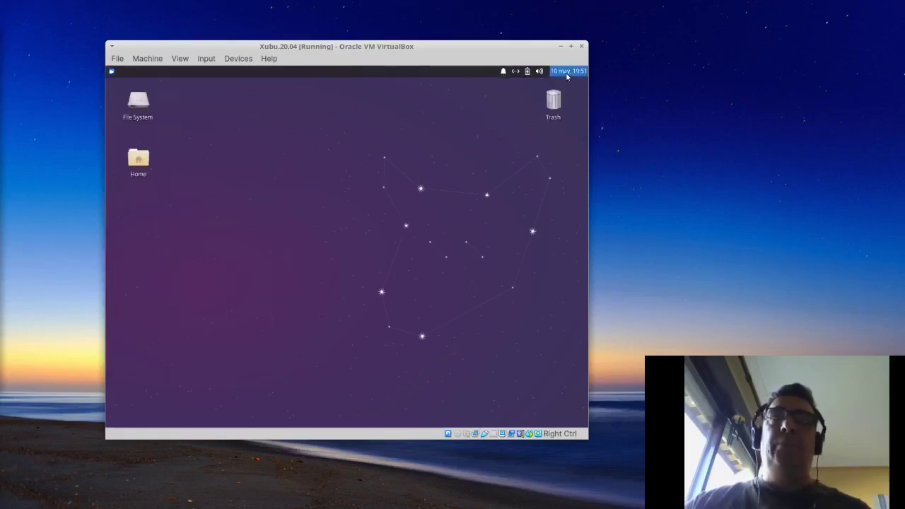
pyautogui.click(539, 72)
pyautogui.click(526, 72)
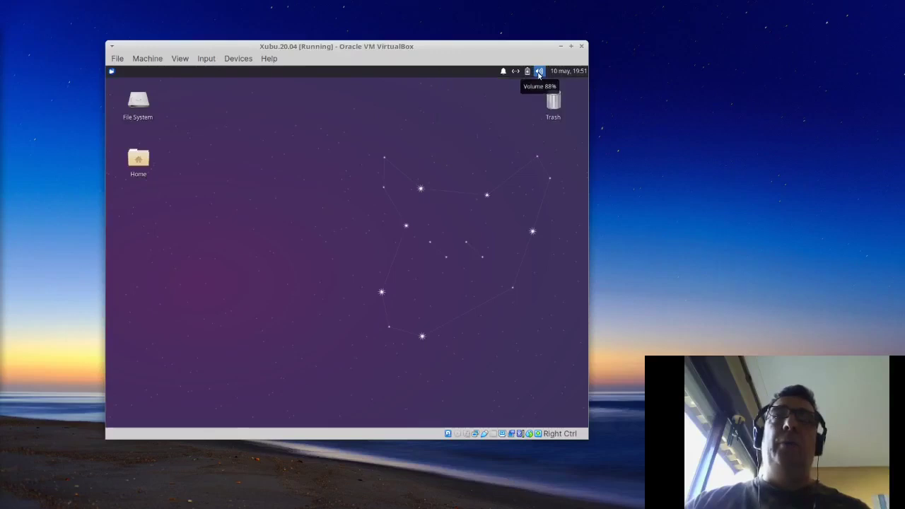
pyautogui.click(526, 73)
pyautogui.click(527, 73)
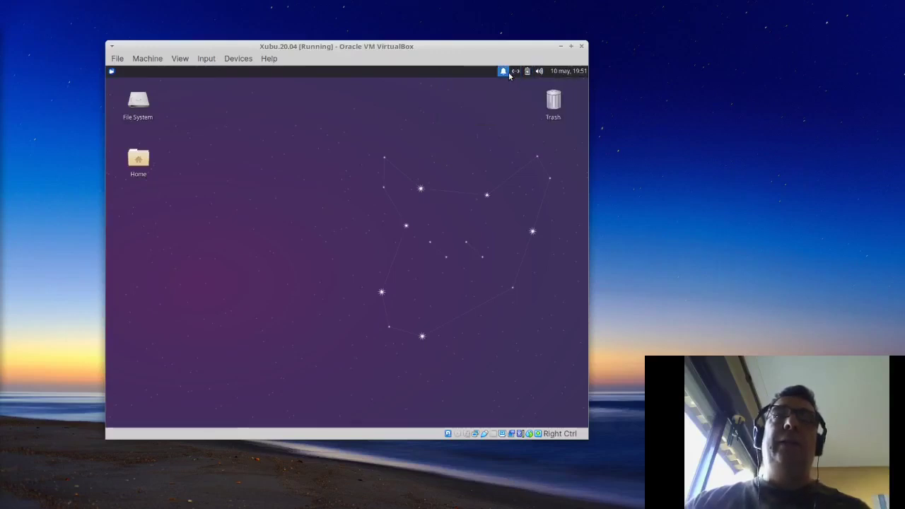
pyautogui.click(514, 72)
pyautogui.click(379, 122)
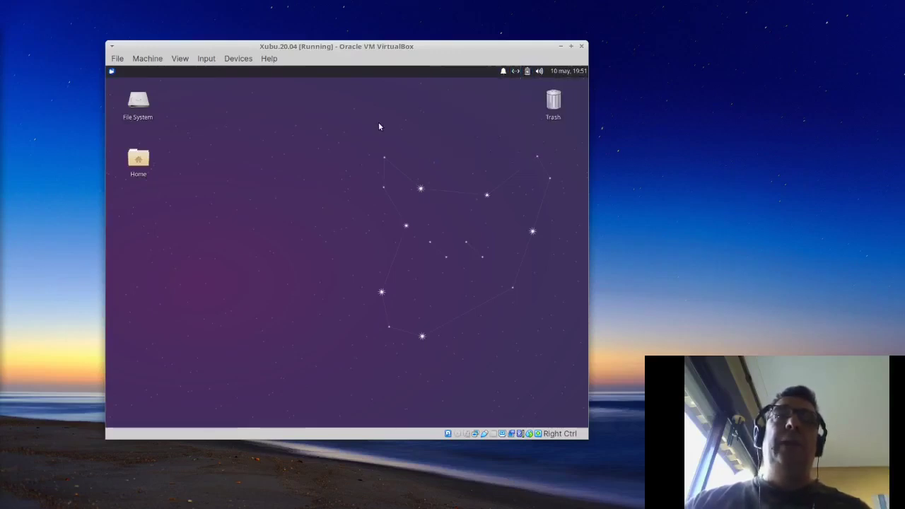
# View the root folders of the File System in the file manager, and close the window.
pyautogui.doubleClick(142, 103)
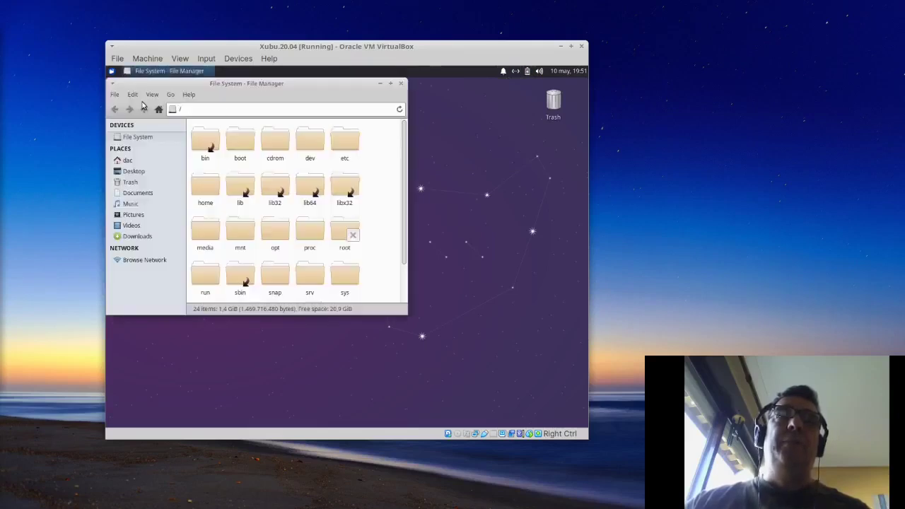
pyautogui.moveTo(229, 82); pyautogui.dragTo(281, 86)
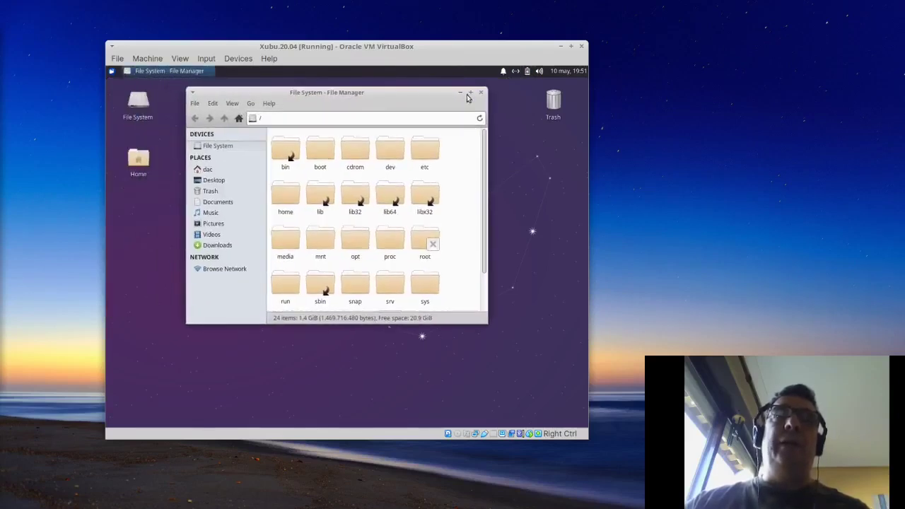
pyautogui.click(480, 91)
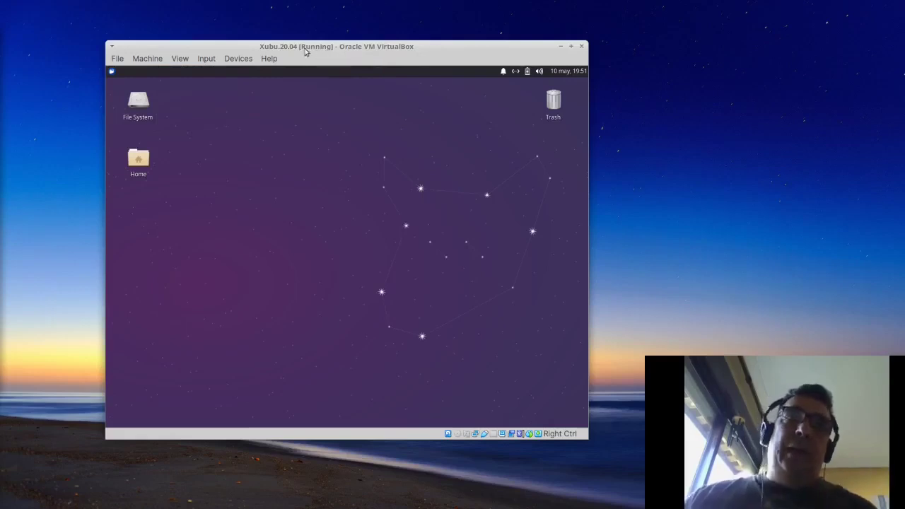
# Start the Firefox web browser in the virtual machine and show its version information.
pyautogui.moveTo(311, 53); pyautogui.dragTo(274, 51)
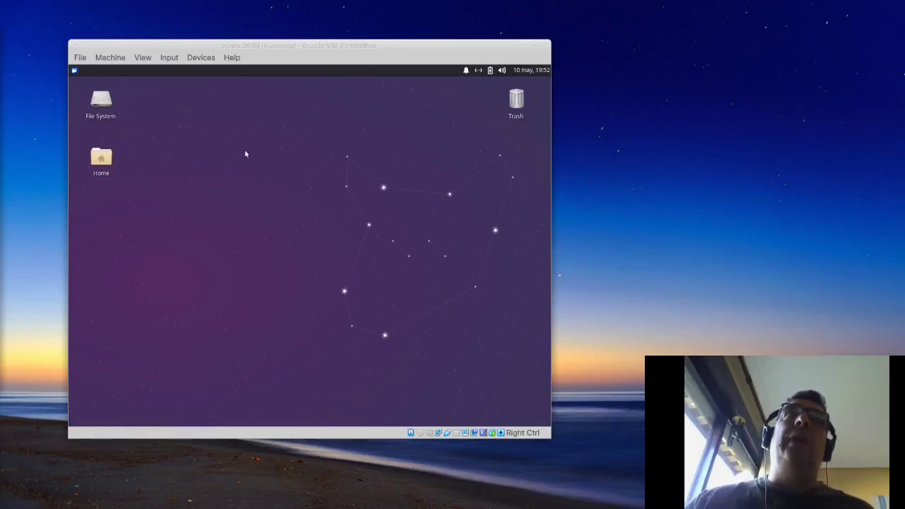
pyautogui.click(74, 70)
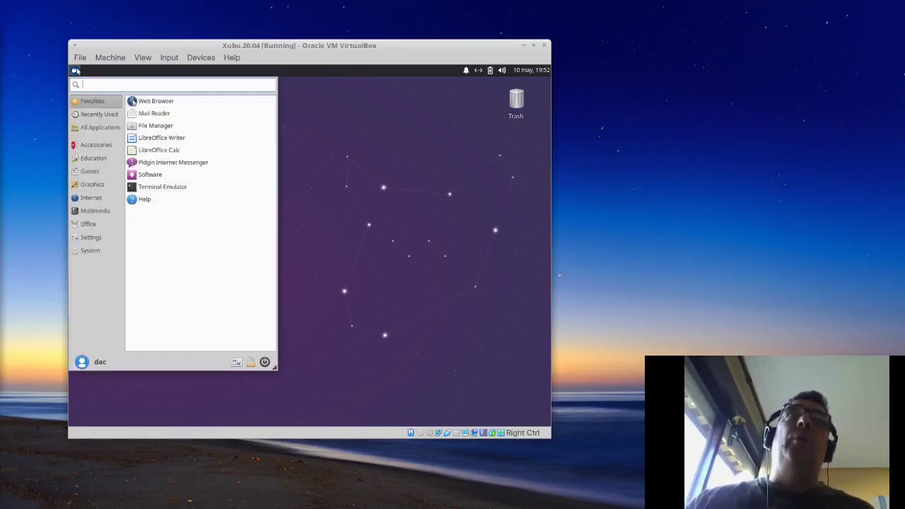
pyautogui.click(149, 103)
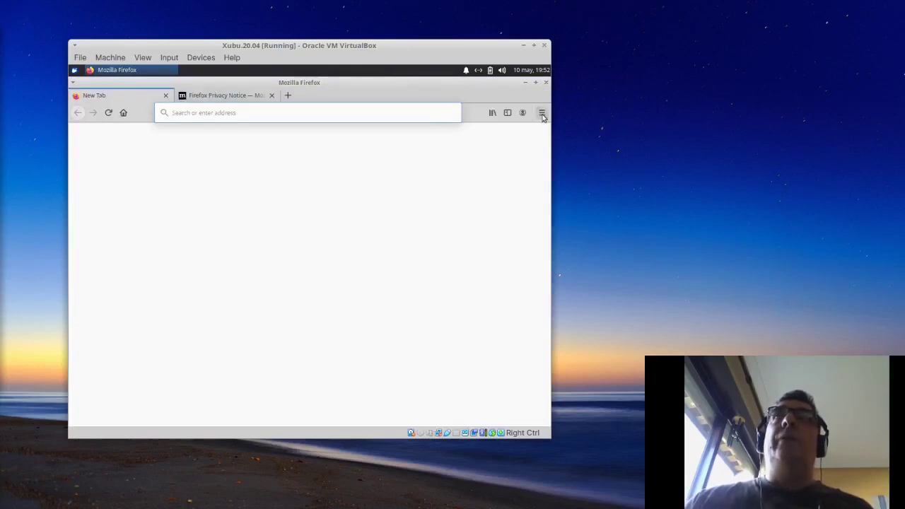
pyautogui.click(541, 113)
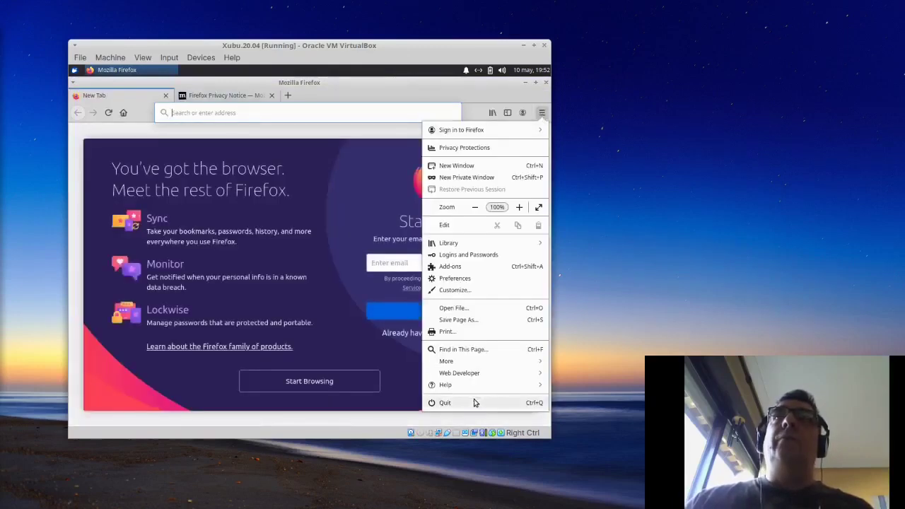
pyautogui.click(469, 385)
pyautogui.click(458, 232)
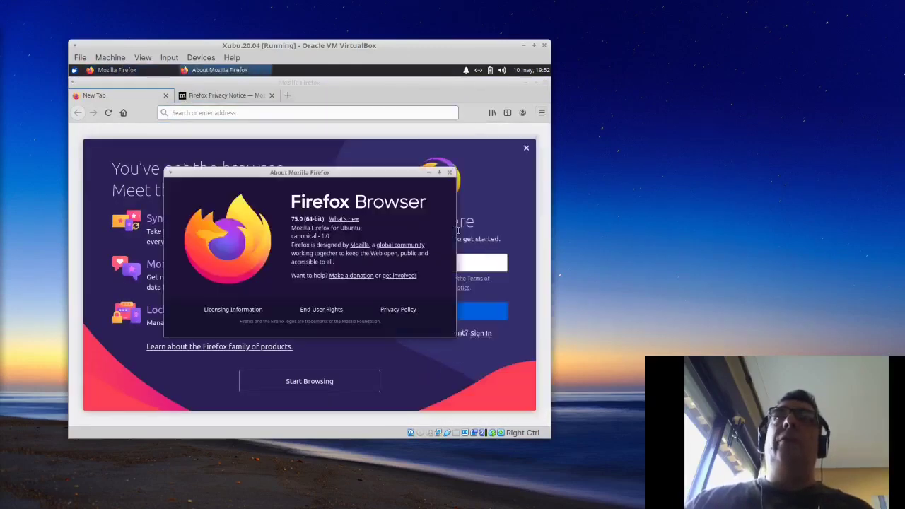